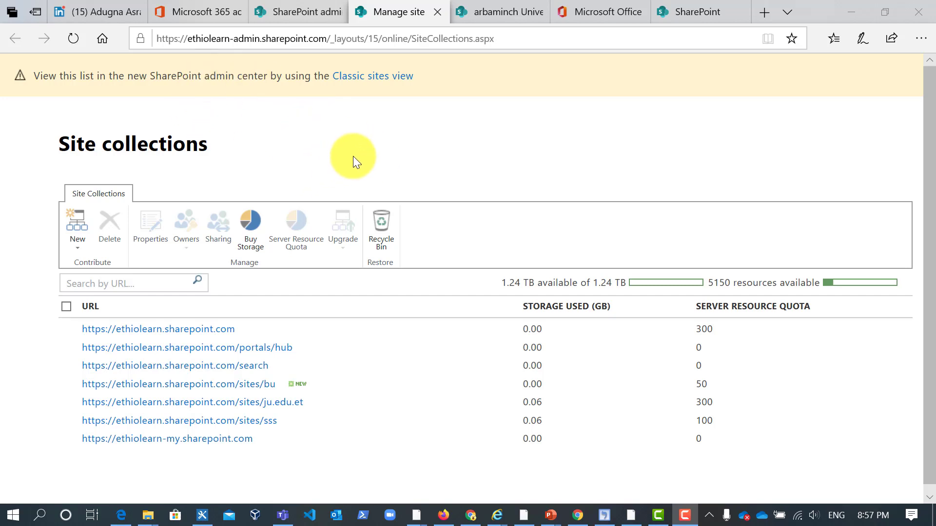
Load the office.com home page in the current browser tab.
scroll(352, 156, "down", 1)
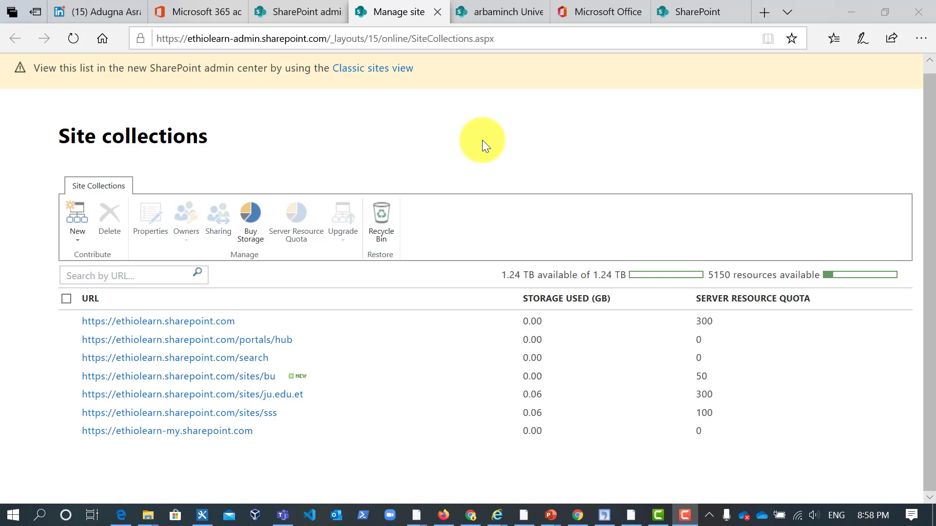
scroll(382, 369, "down", 1)
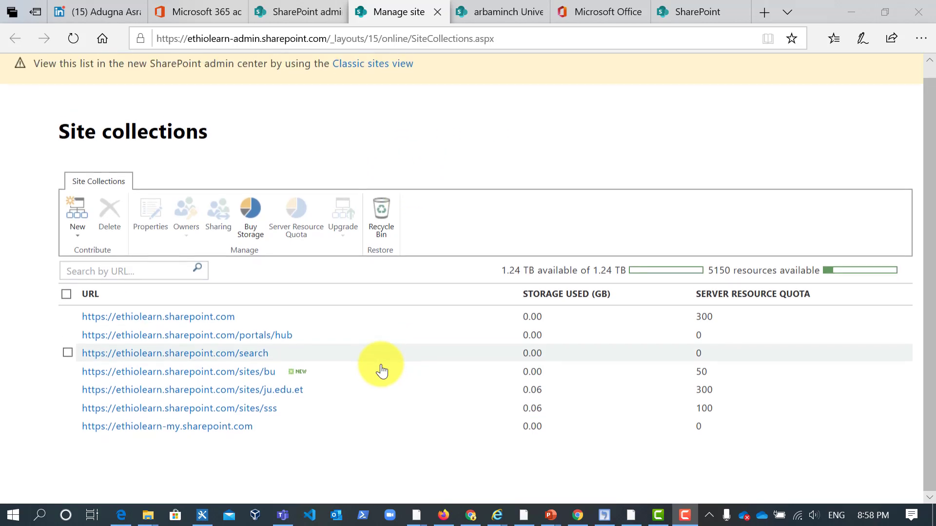
scroll(371, 312, "up", 1)
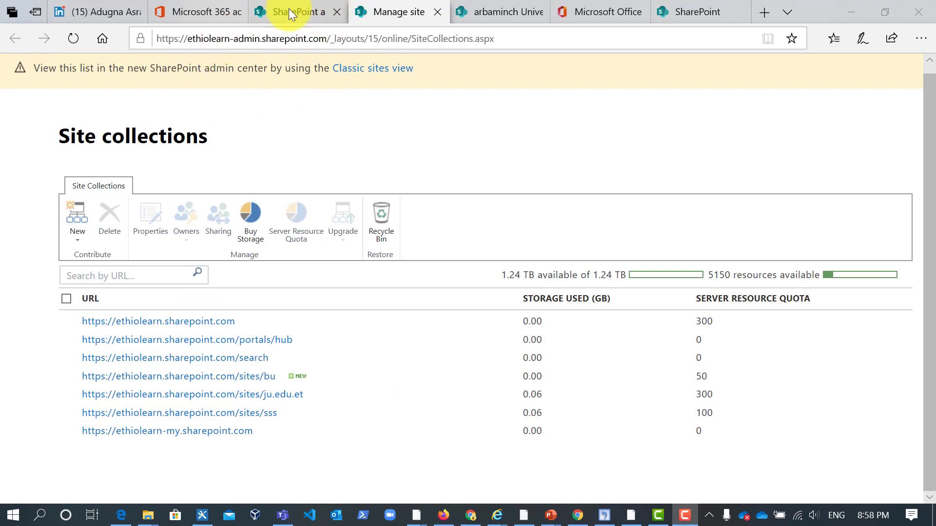
left_click(384, 43)
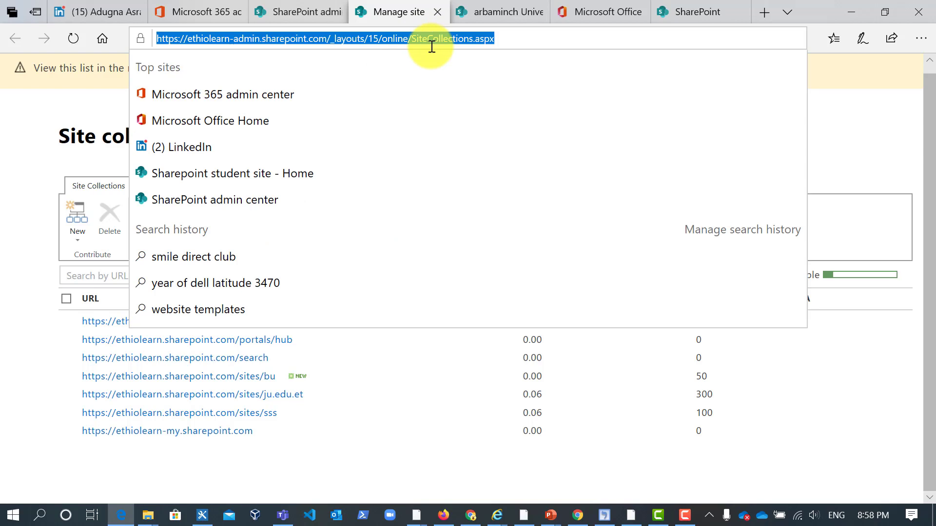
type("office.com/")
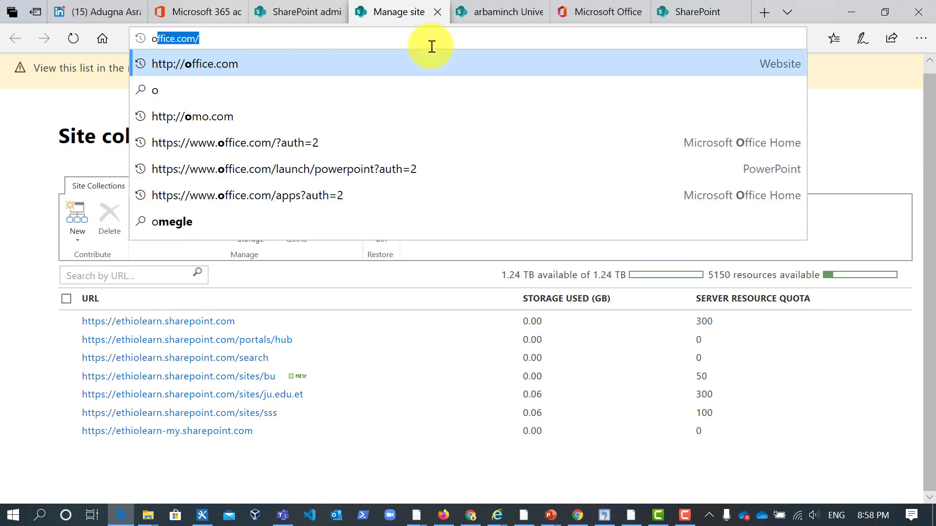
key("Return")
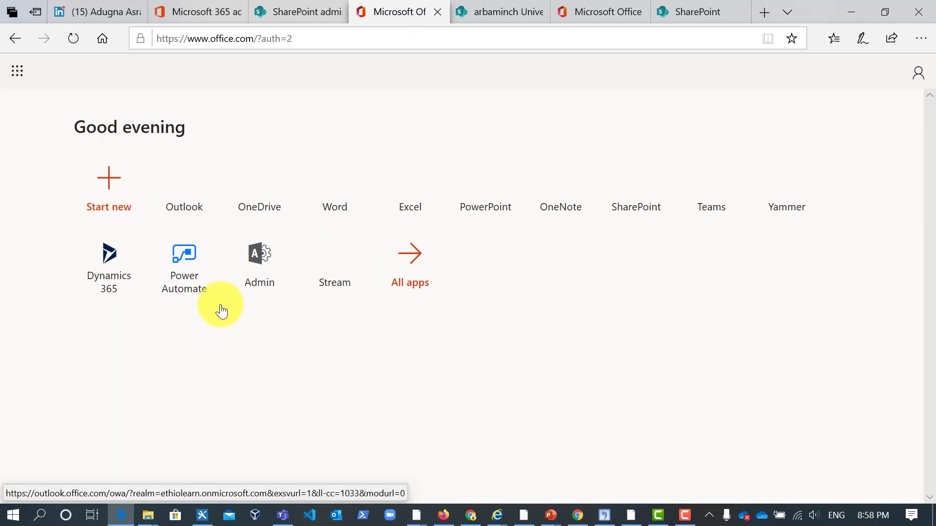
Go to the Microsoft 365 admin center and expand its full navigation down to Admin centers.
left_click(267, 278)
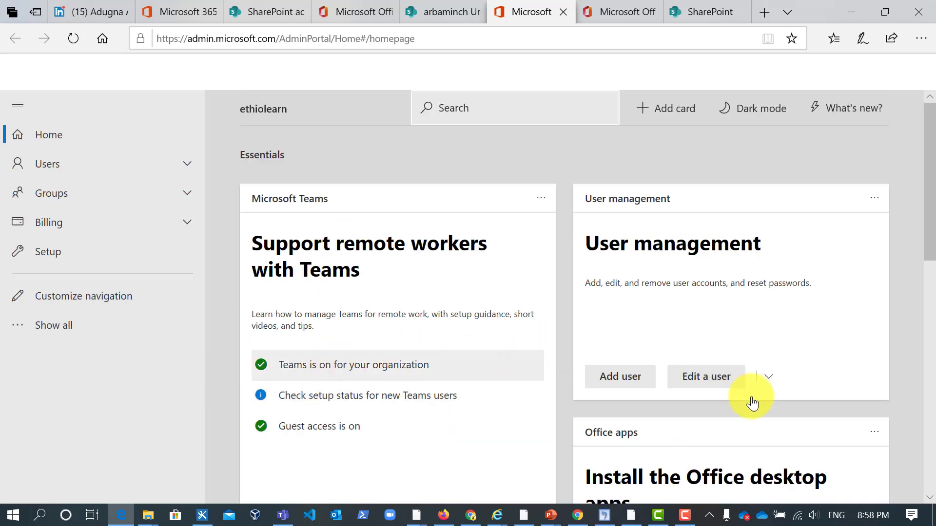
scroll(752, 402, "down", 3)
scroll(752, 402, "up", 3)
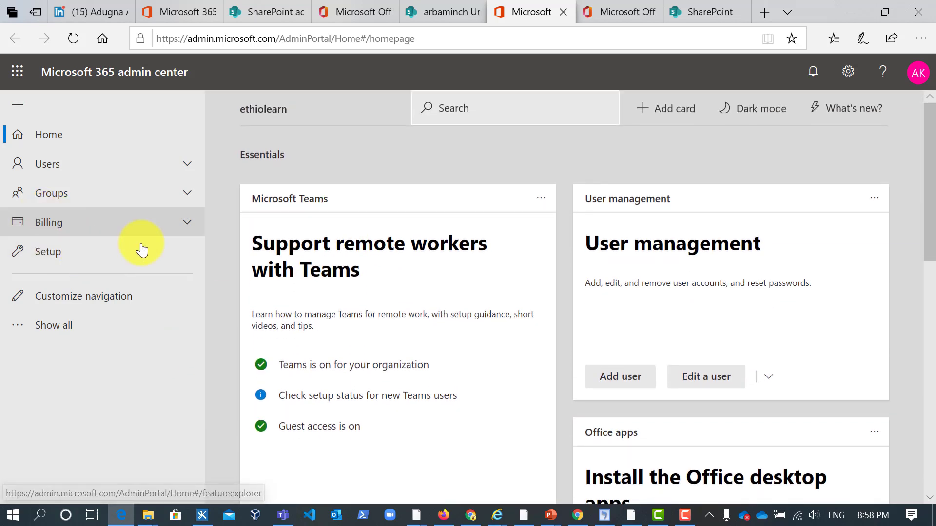
left_click(80, 138)
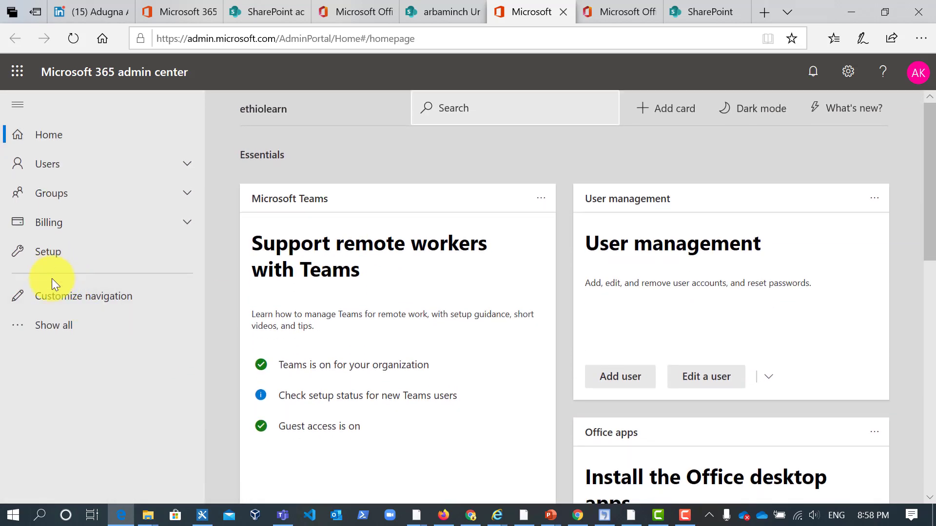
left_click(73, 334)
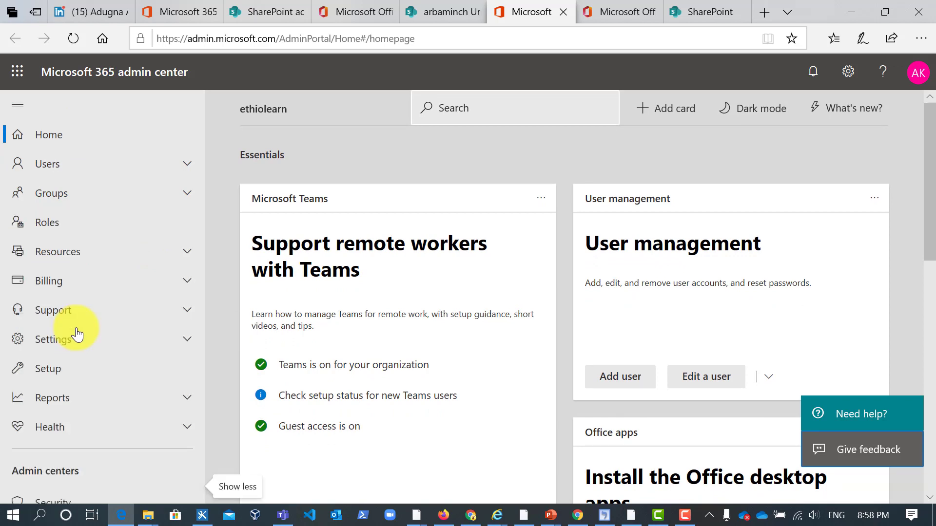
scroll(90, 397, "down", 5)
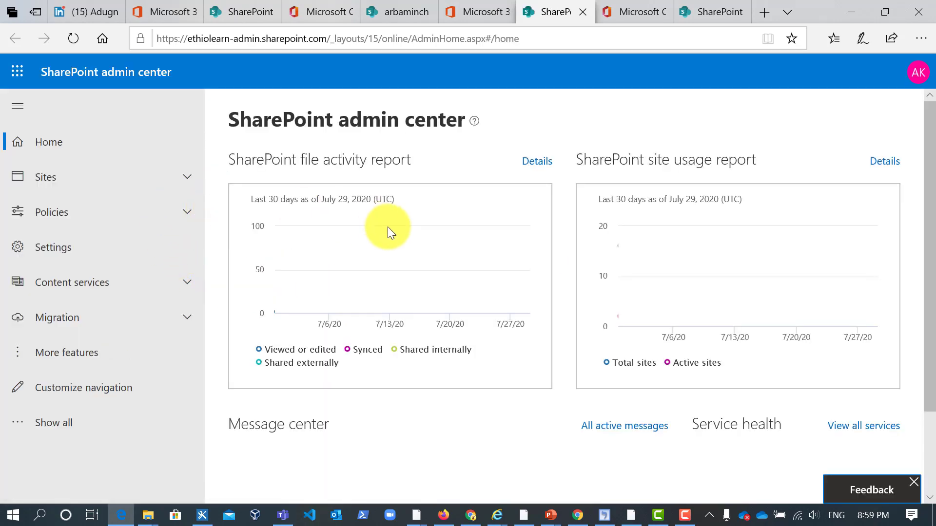
Reach the classic Site collections page, listing seven sites, through More features.
scroll(475, 350, "down", 3)
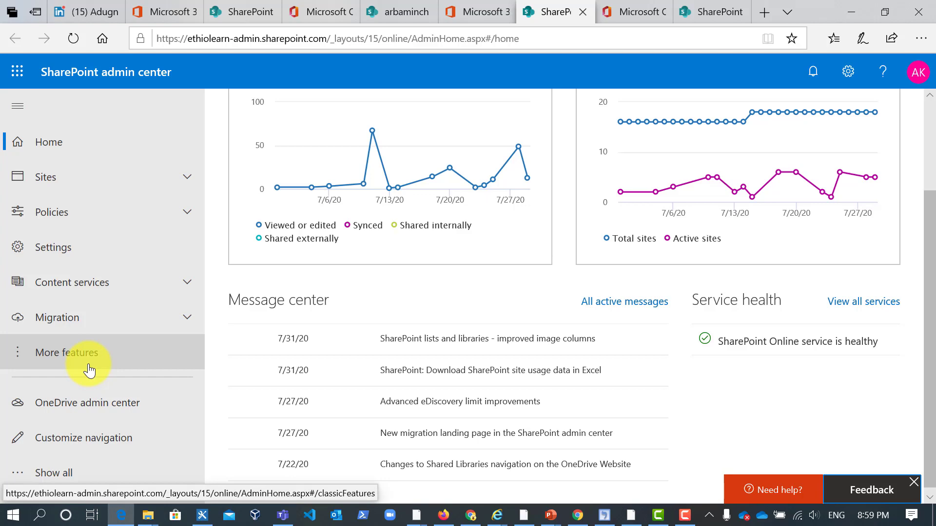
left_click(90, 370)
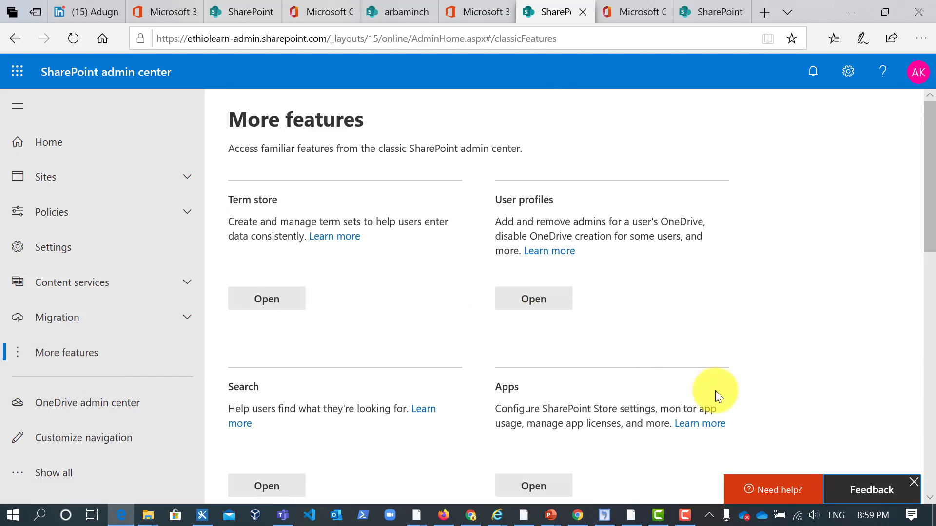
scroll(715, 391, "down", 12)
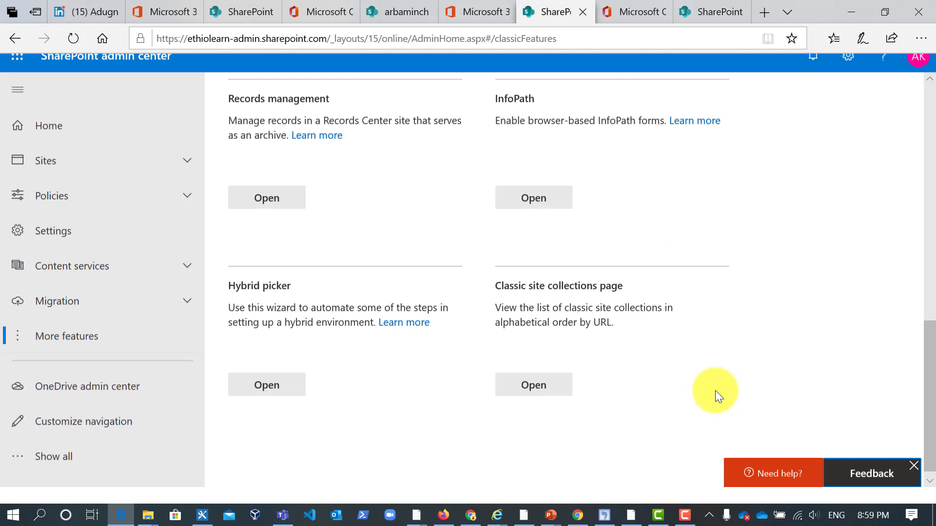
scroll(715, 391, "up", 1)
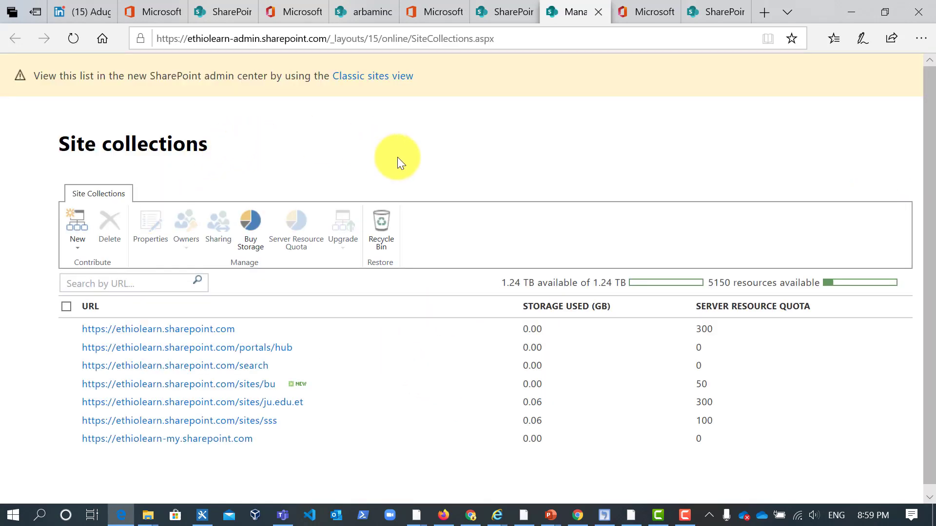
Start a new private site collection titled batch3 with address /sites/b3.
scroll(396, 157, "down", 1)
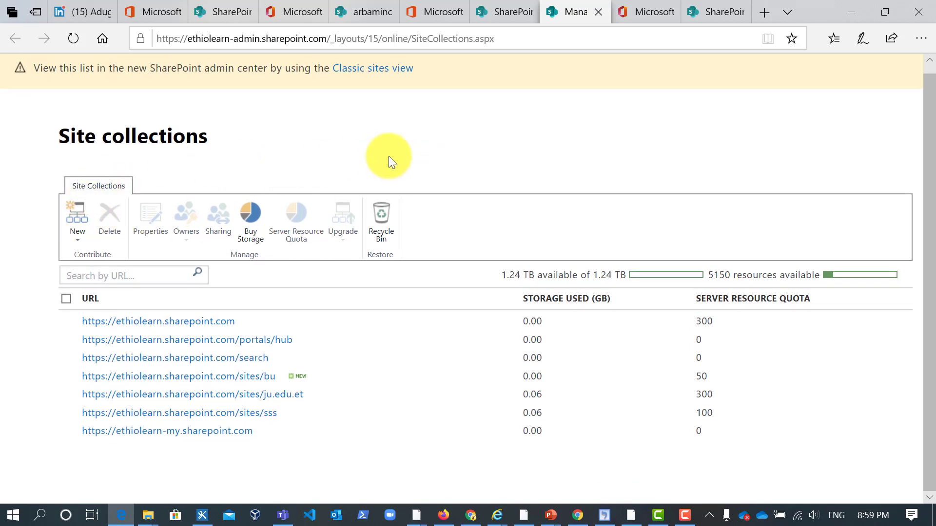
left_click(80, 232)
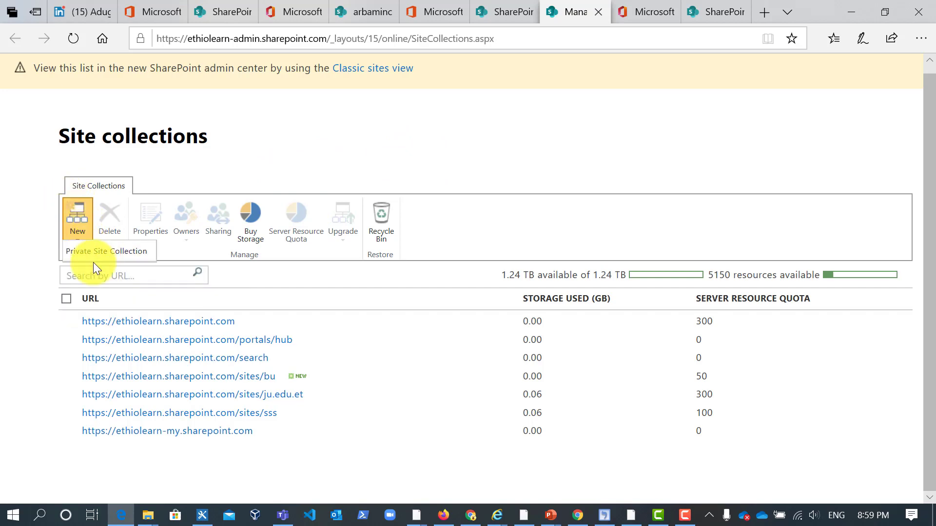
left_click(104, 253)
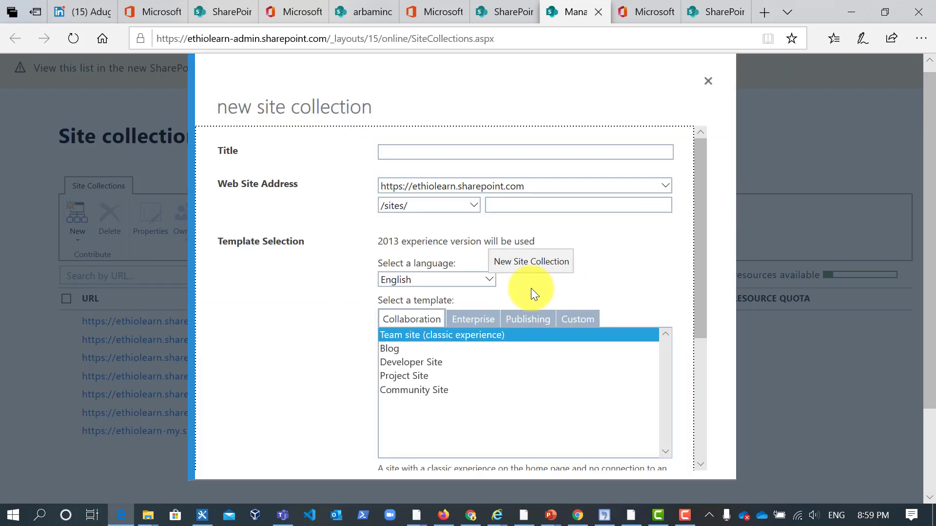
left_click(410, 152)
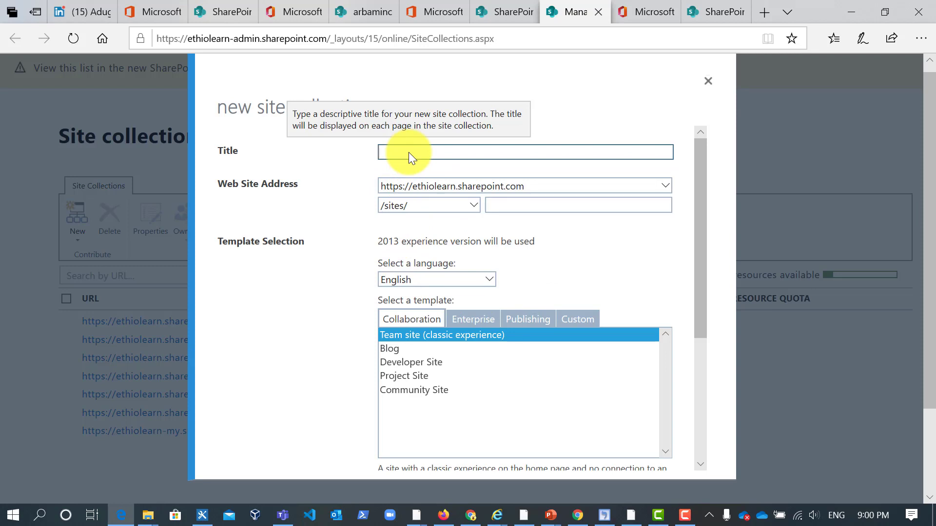
type("batch3")
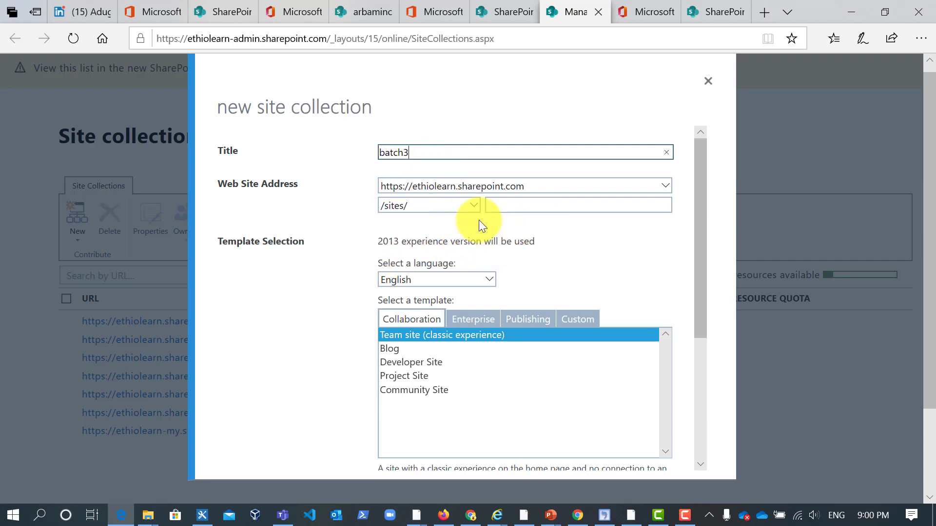
left_click(515, 208)
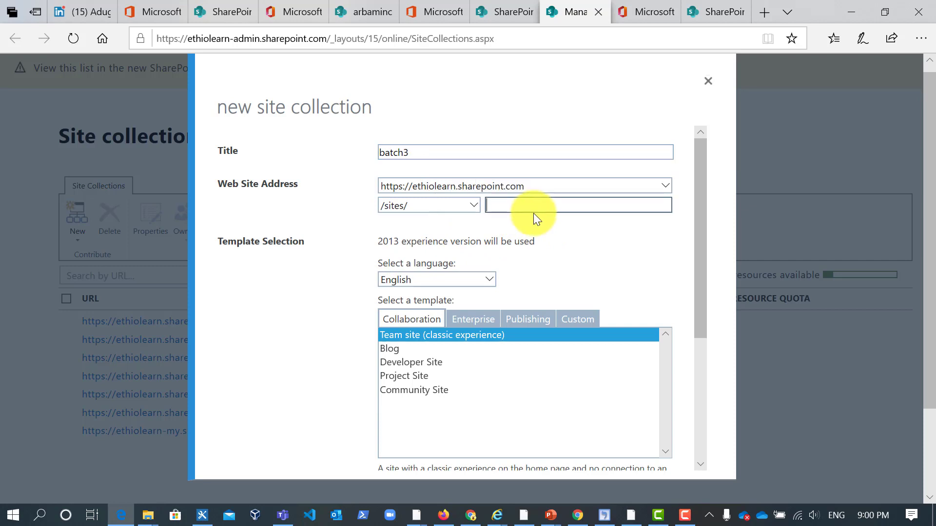
type("b3")
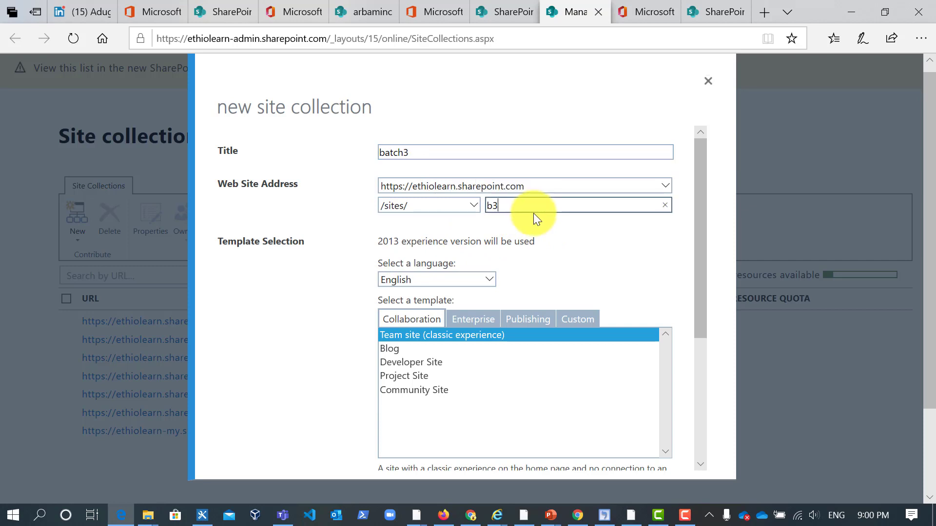
left_click(659, 288)
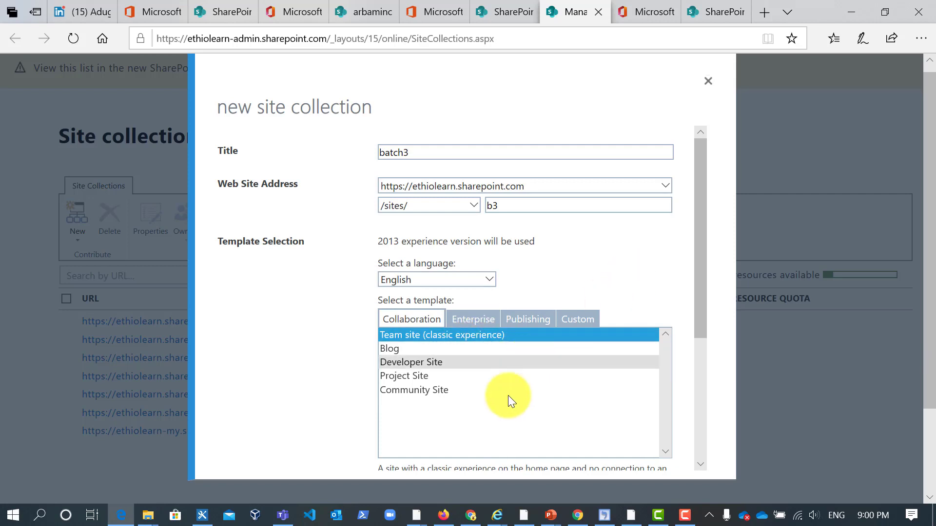
Enter the site collection administrator and resolve the name to a tenant user.
scroll(553, 414, "down", 5)
scroll(553, 414, "up", 2)
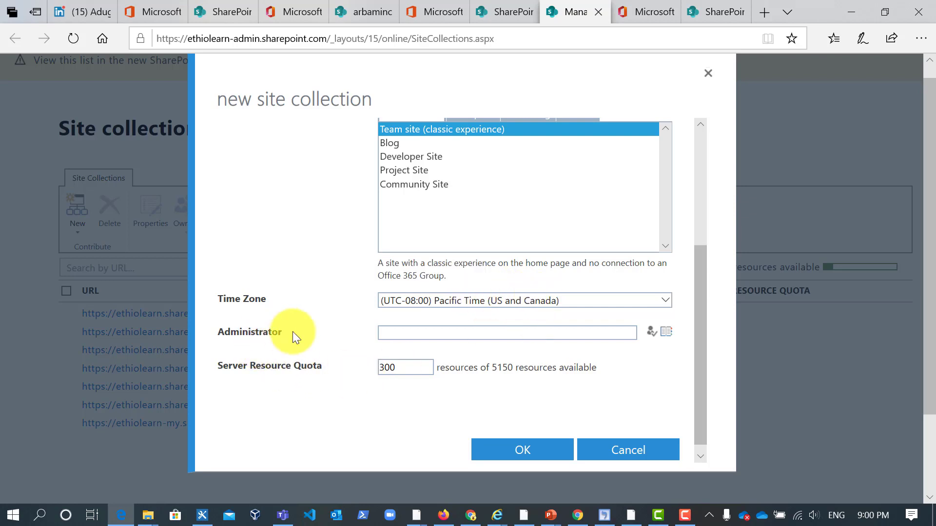
left_click(439, 337)
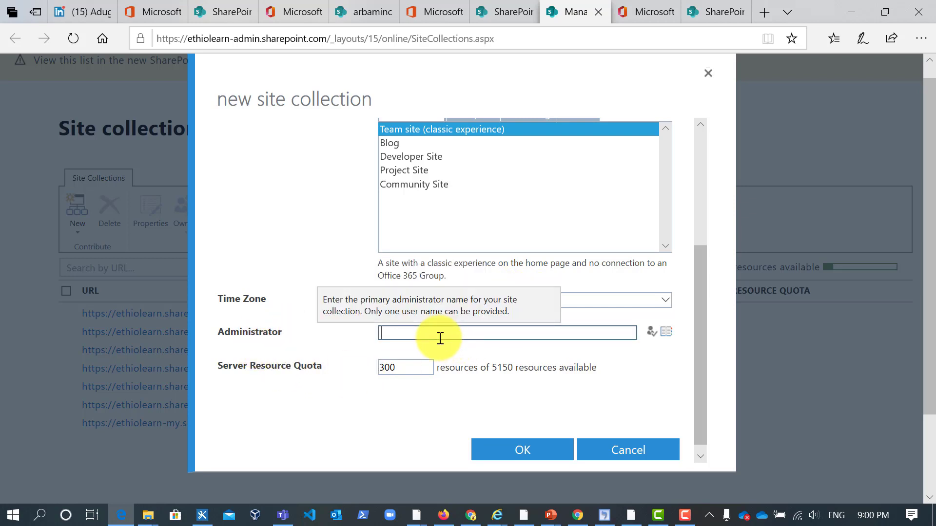
type("adugna")
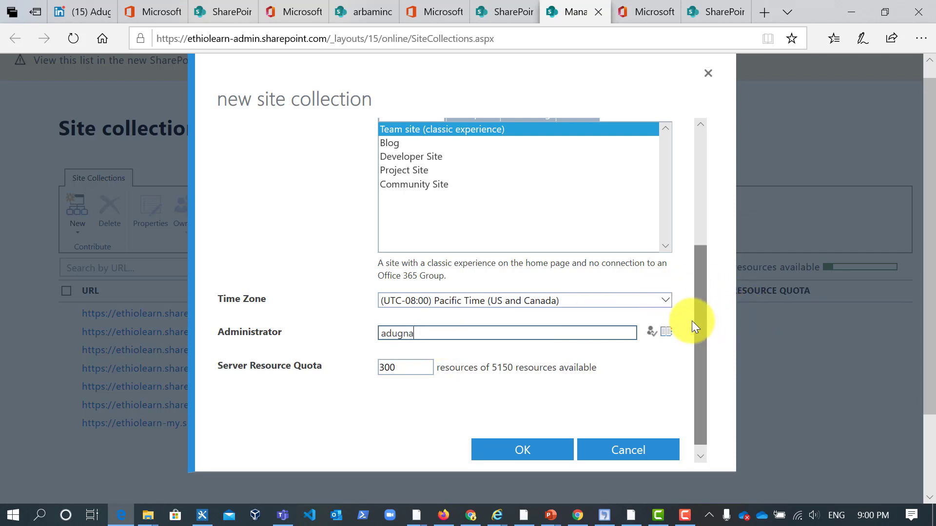
left_click(652, 333)
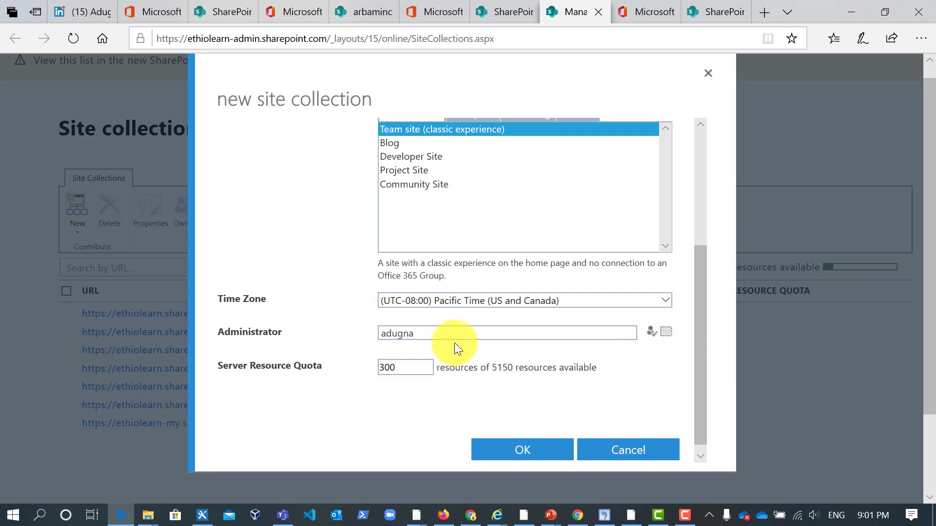
left_click(449, 361)
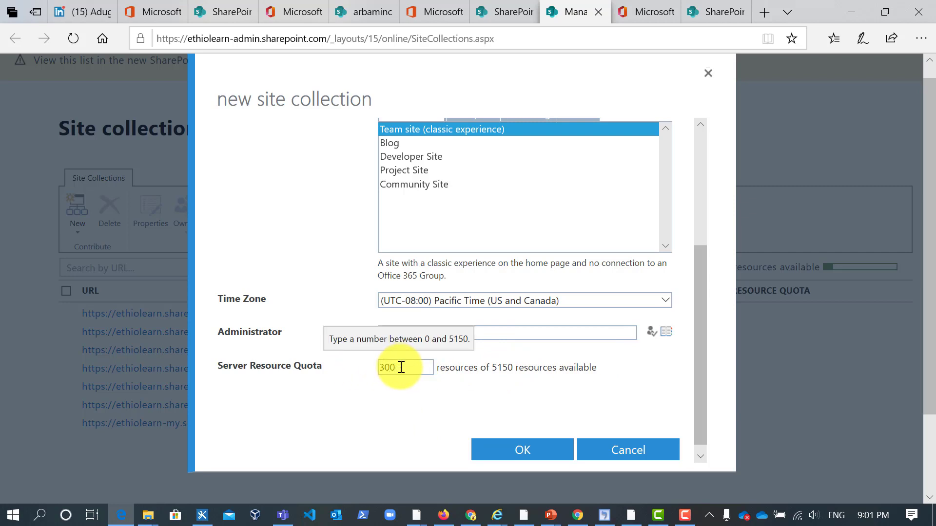
Change the Server Resource Quota from 300 to 50.
left_click_drag(401, 367, 380, 368)
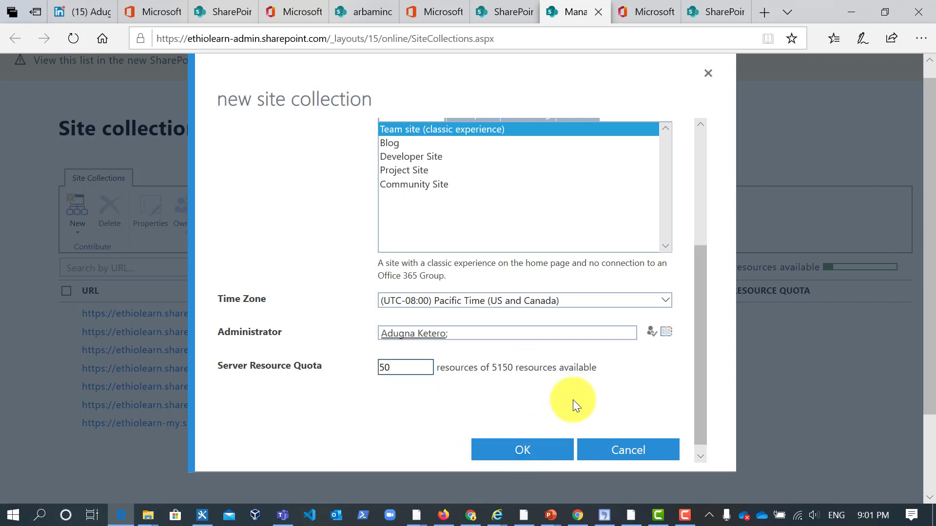
scroll(572, 400, "down", 2)
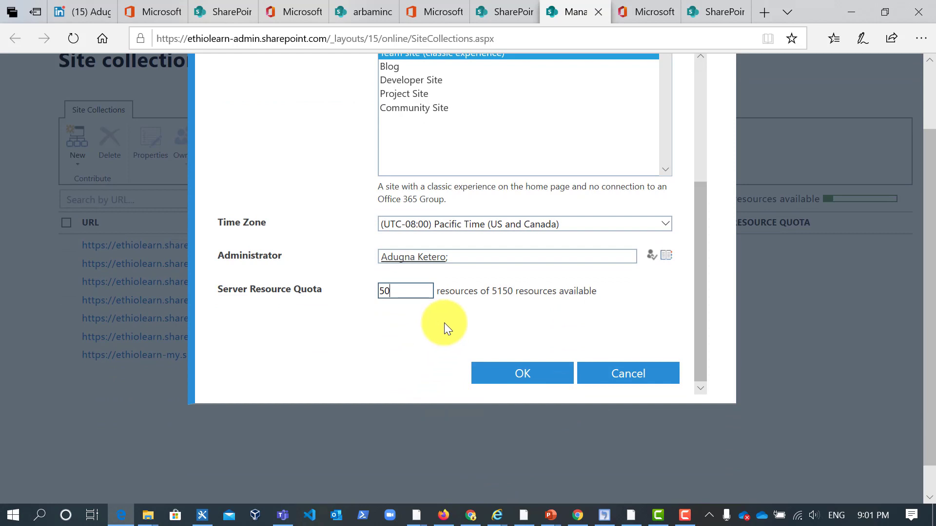
scroll(444, 323, "up", 1)
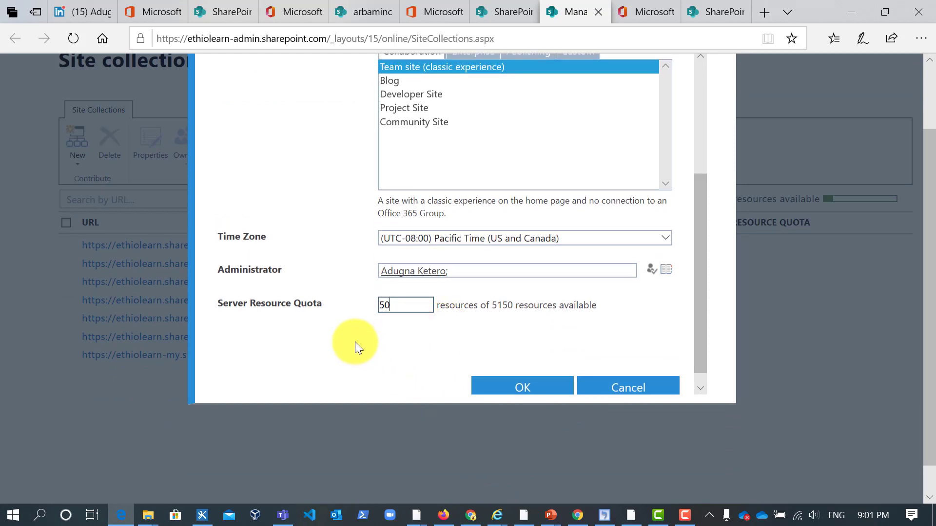
scroll(359, 336, "down", 1)
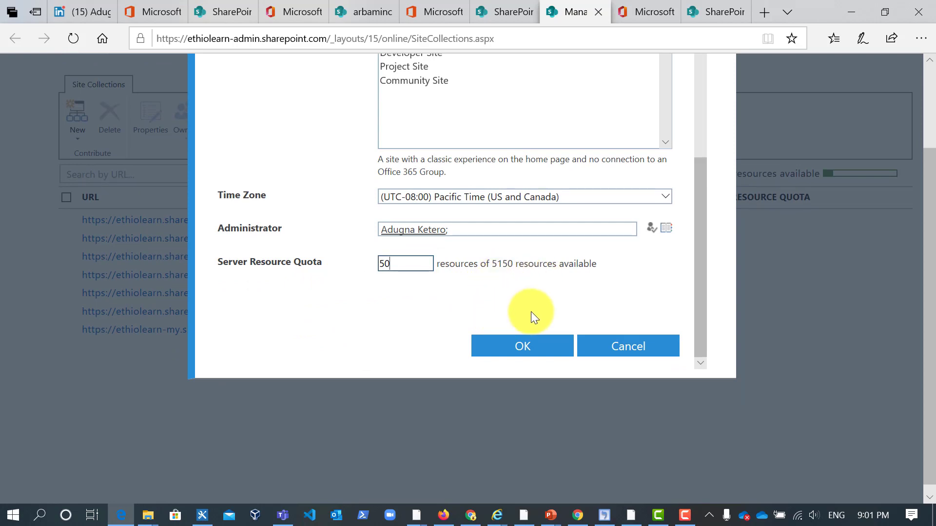
scroll(531, 312, "up", 1)
scroll(531, 311, "down", 1)
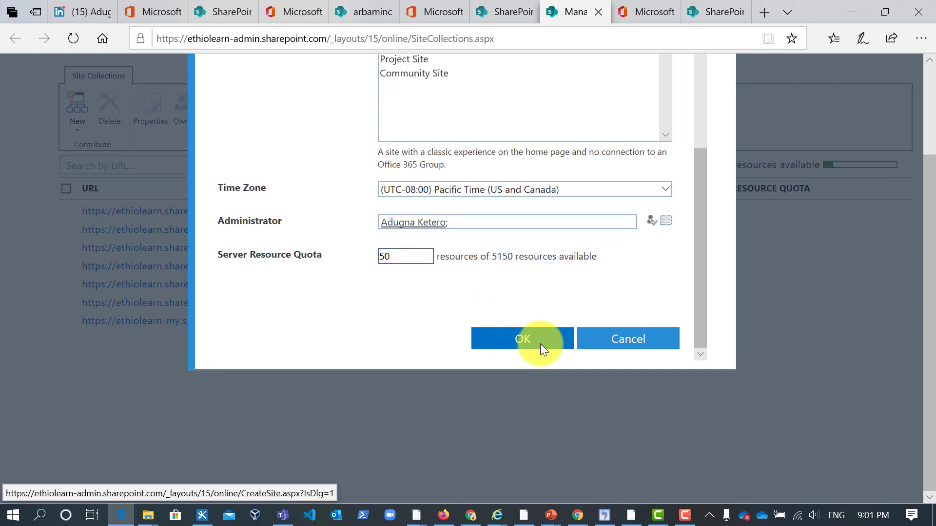
Confirm creation of the classic site collection and return to the modern admin center tab.
left_click(541, 335)
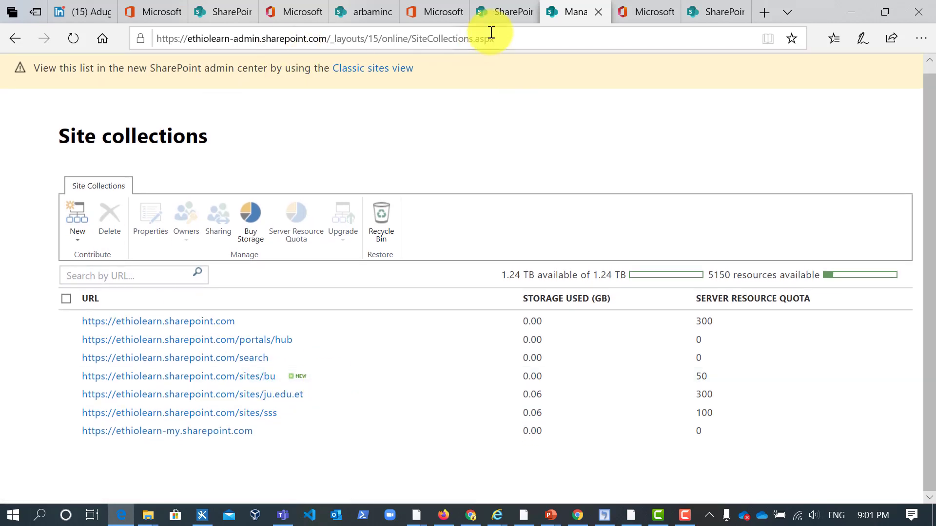
left_click(501, 10)
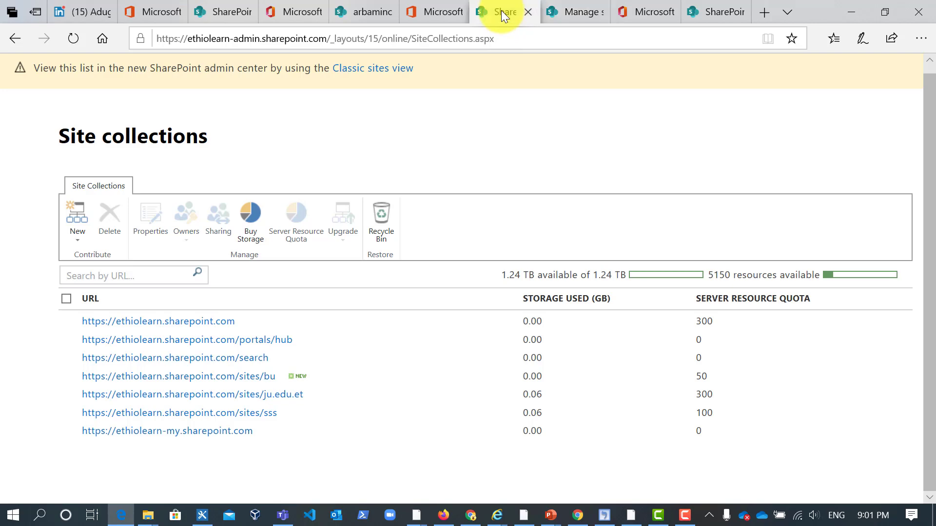
scroll(457, 197, "up", 10)
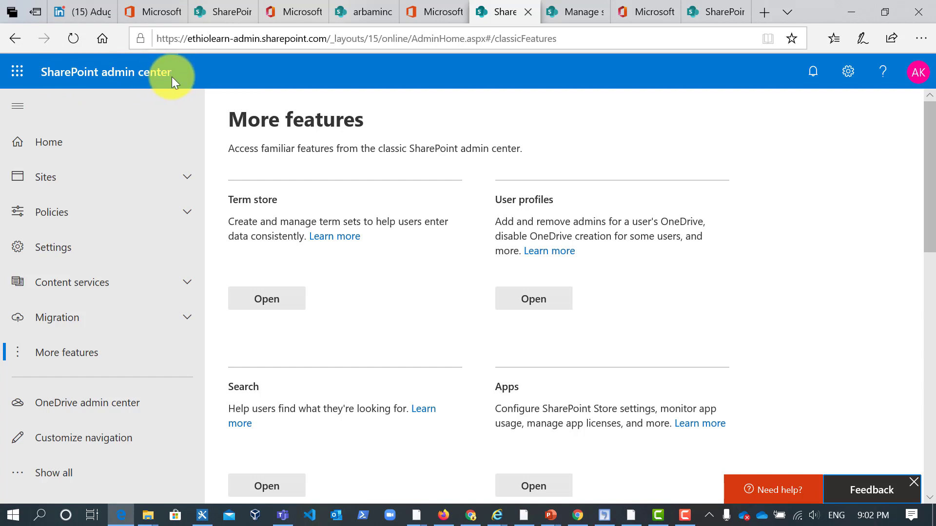
Go to Sites > Active sites to list all the tenant's sites.
left_click(76, 185)
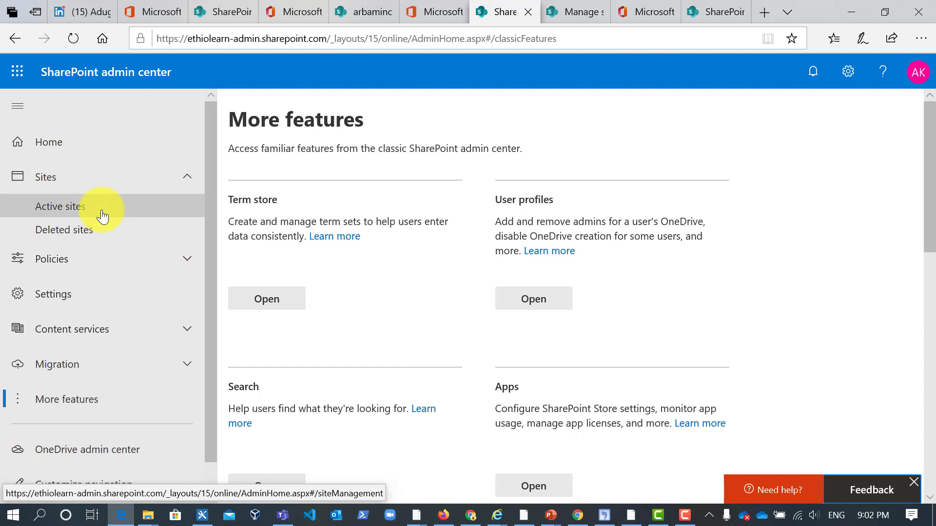
left_click(102, 216)
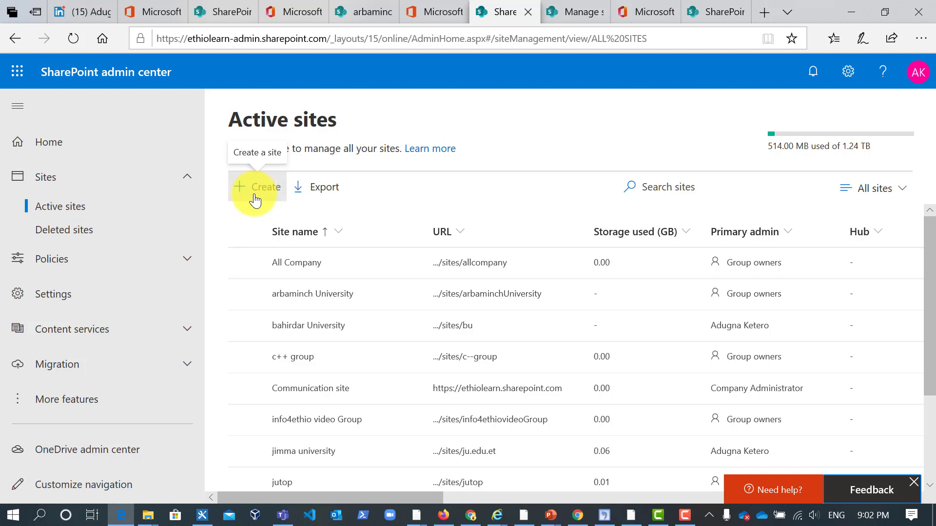
Start a new site from Active sites to reveal the Team site and Communication site choices.
left_click(254, 197)
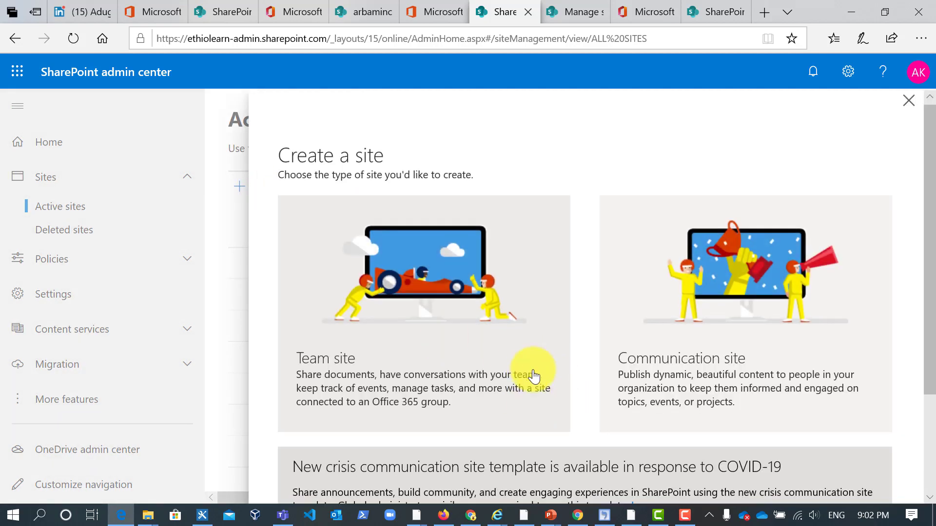
scroll(534, 376, "down", 1)
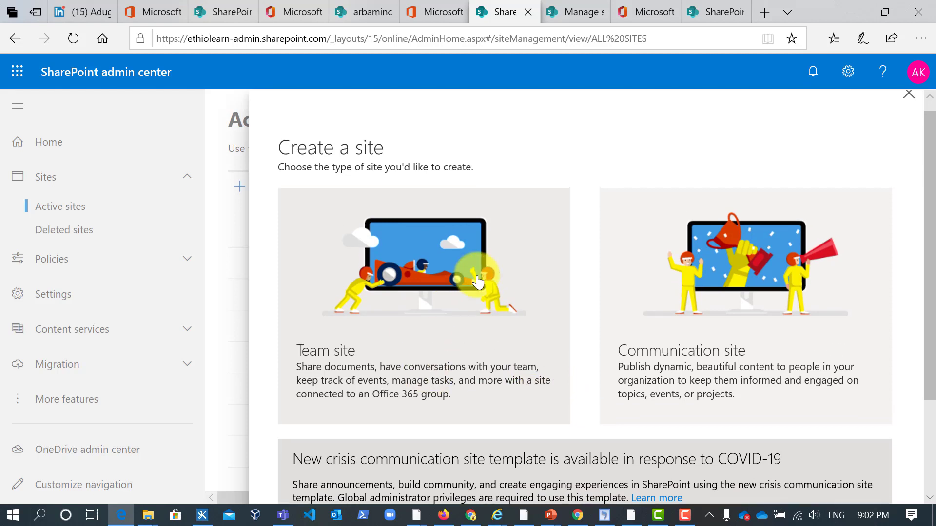
scroll(477, 282, "up", 1)
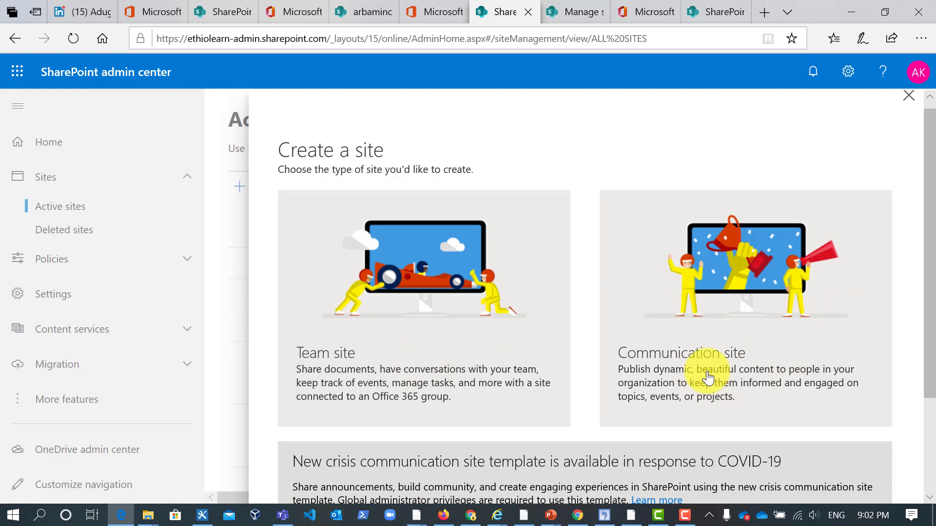
scroll(789, 359, "down", 2)
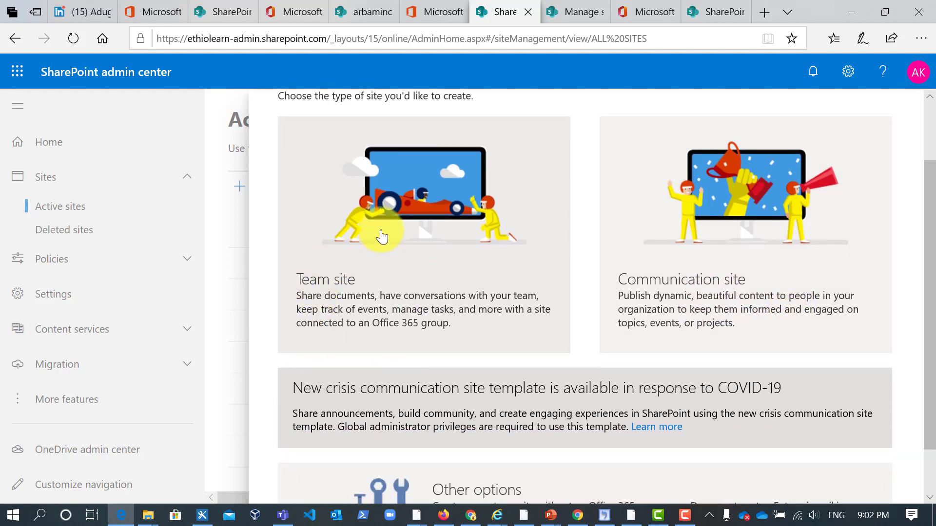
scroll(385, 239, "up", 1)
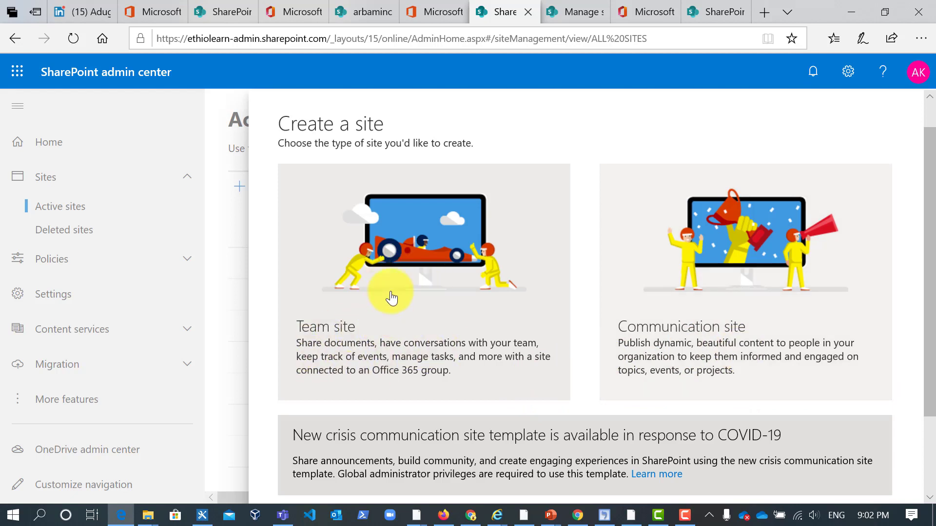
scroll(397, 286, "down", 1)
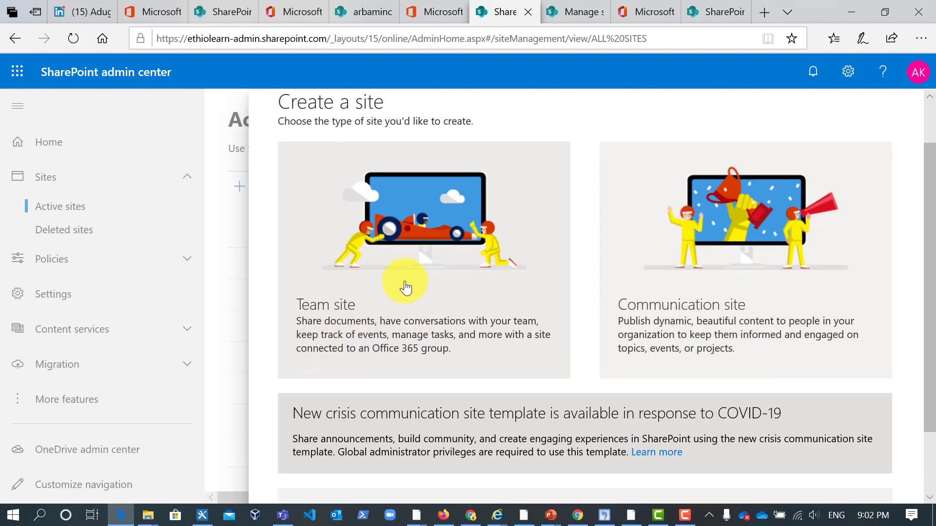
Choose Team site and correct the site name from 'batch 4' to 'batch5'.
left_click(406, 230)
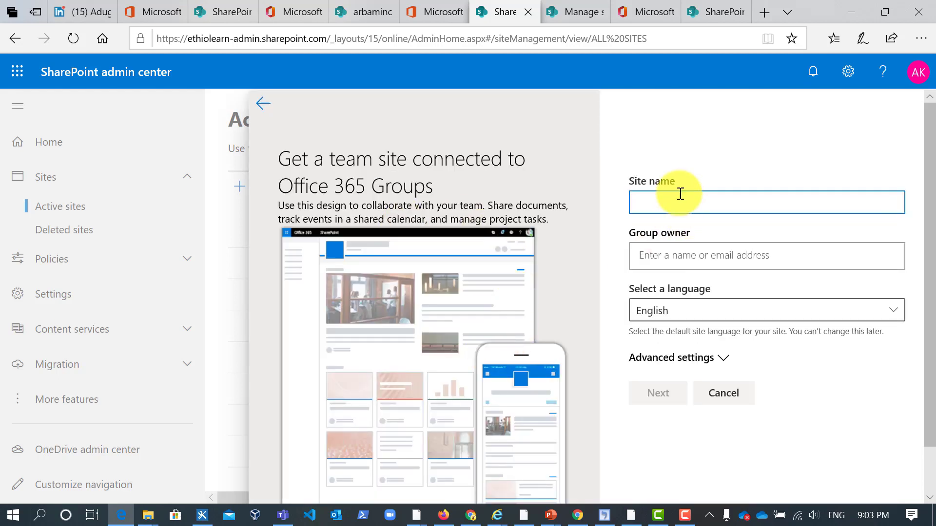
type("batch 4")
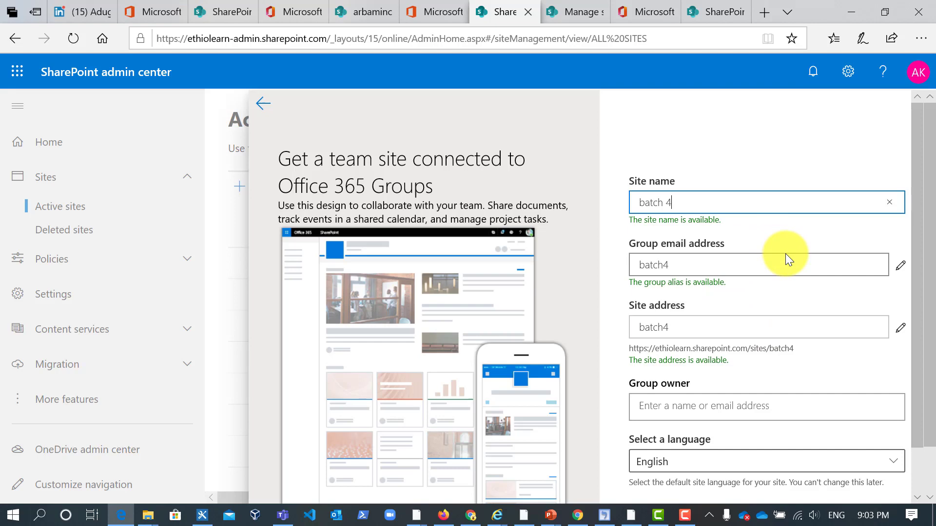
scroll(785, 253, "down", 2)
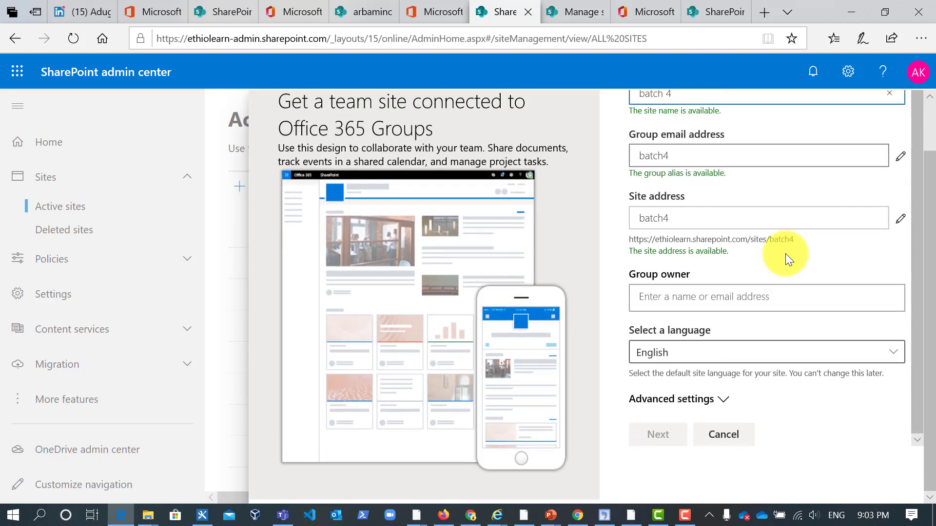
scroll(720, 177, "up", 2)
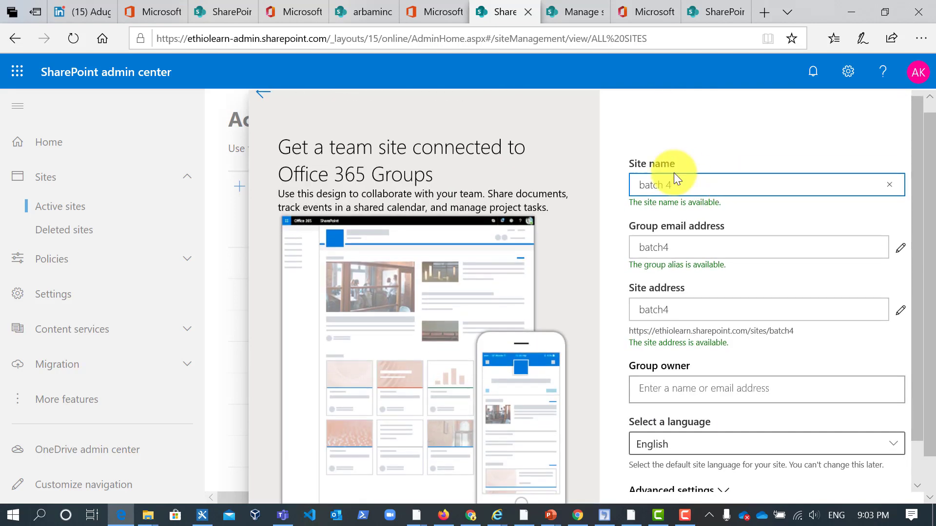
key("BackSpace")
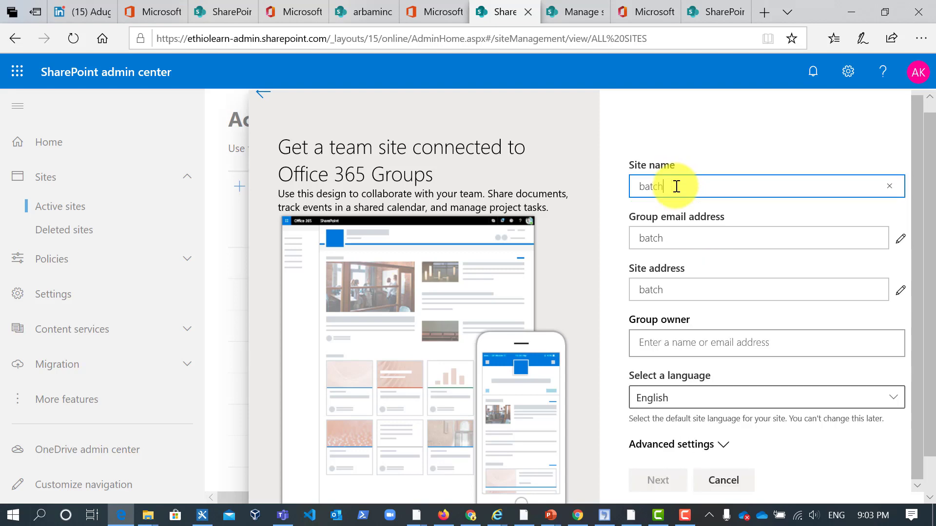
key("BackSpace")
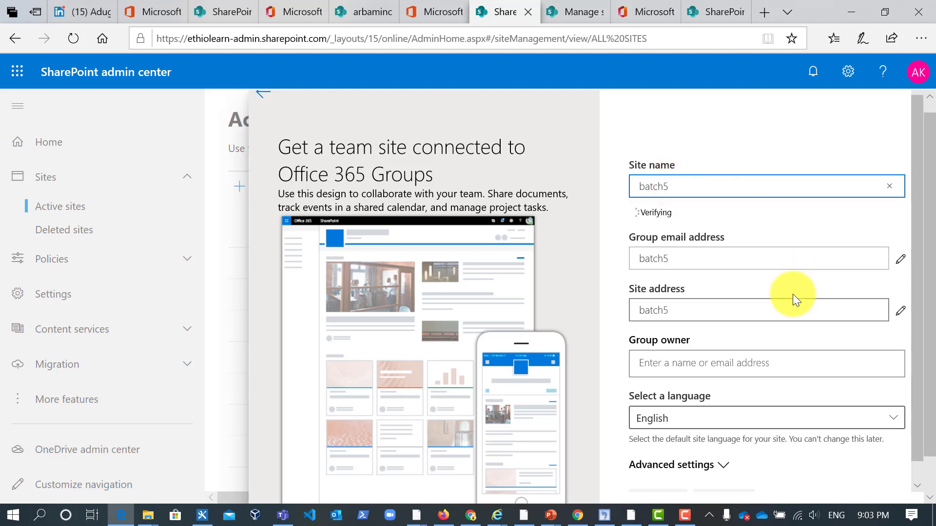
scroll(784, 358, "down", 2)
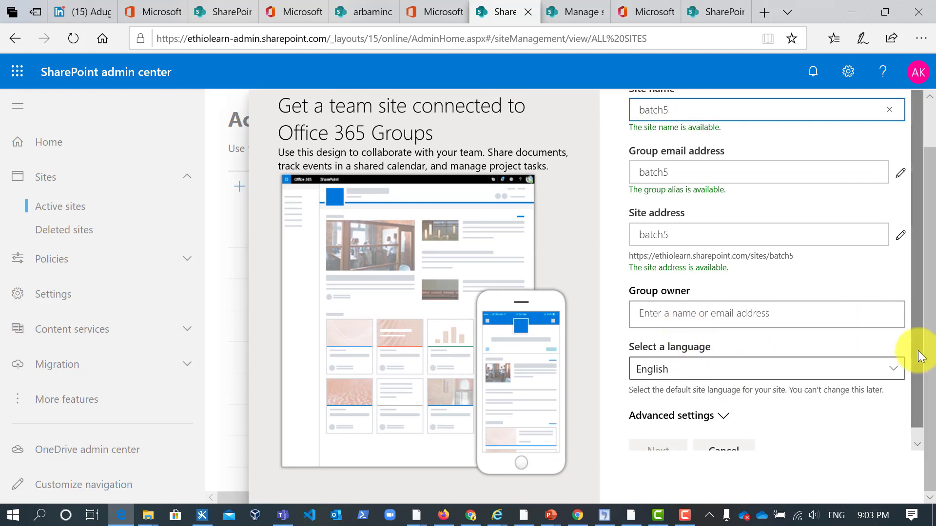
left_click_drag(917, 350, 913, 413)
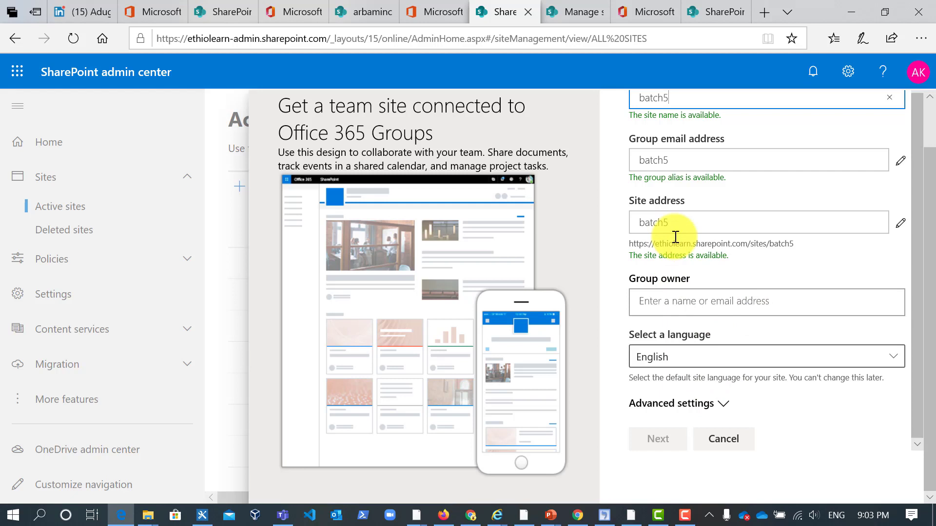
Make the suggested tenant user the site's group owner.
left_click(664, 299)
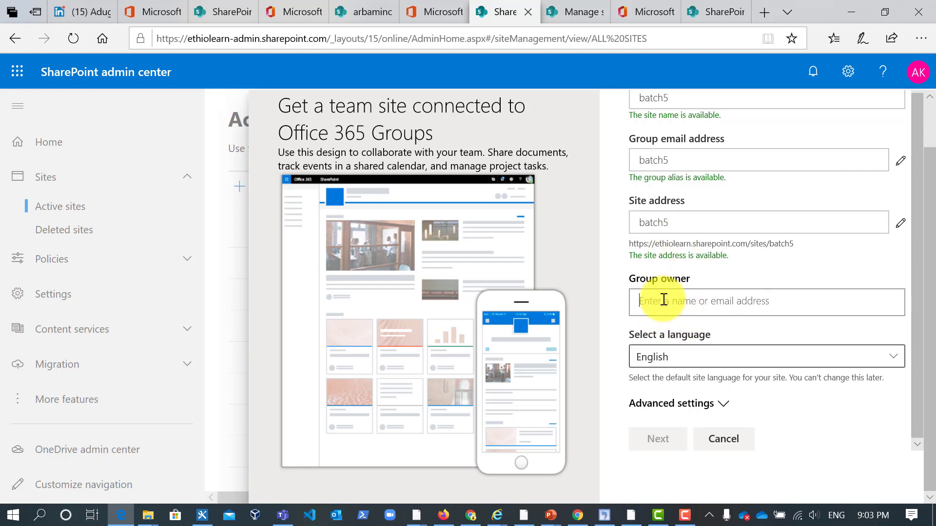
type("adugna")
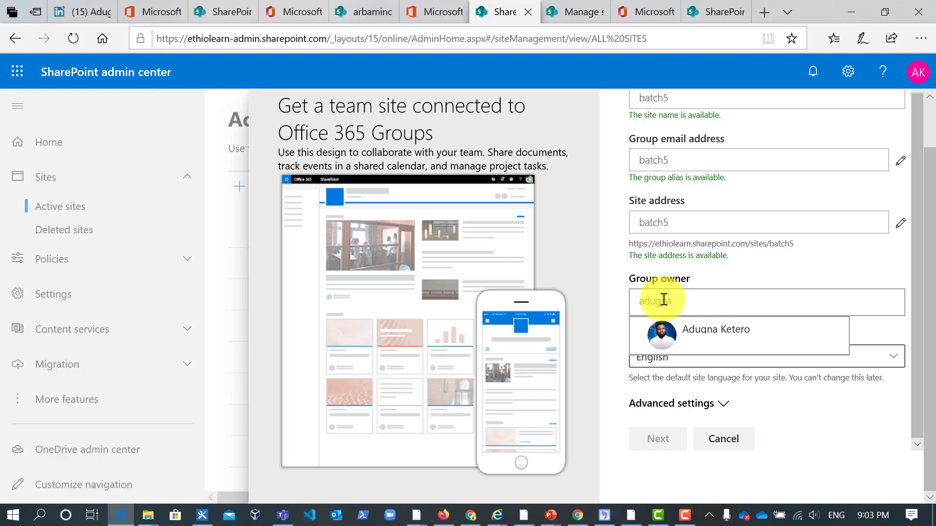
left_click(721, 347)
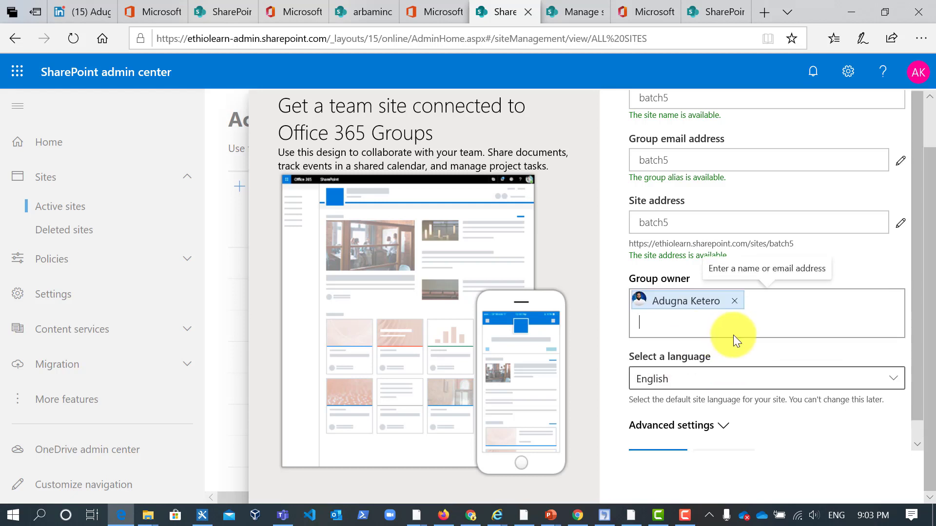
scroll(799, 328, "down", 1)
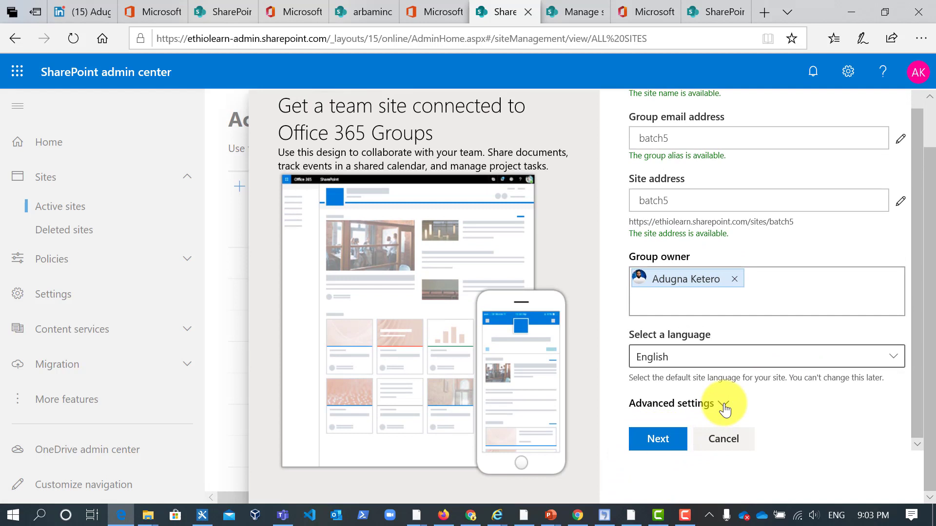
Skip adding members and finish creating the batch5 team site at /sites/batch5.
left_click(667, 444)
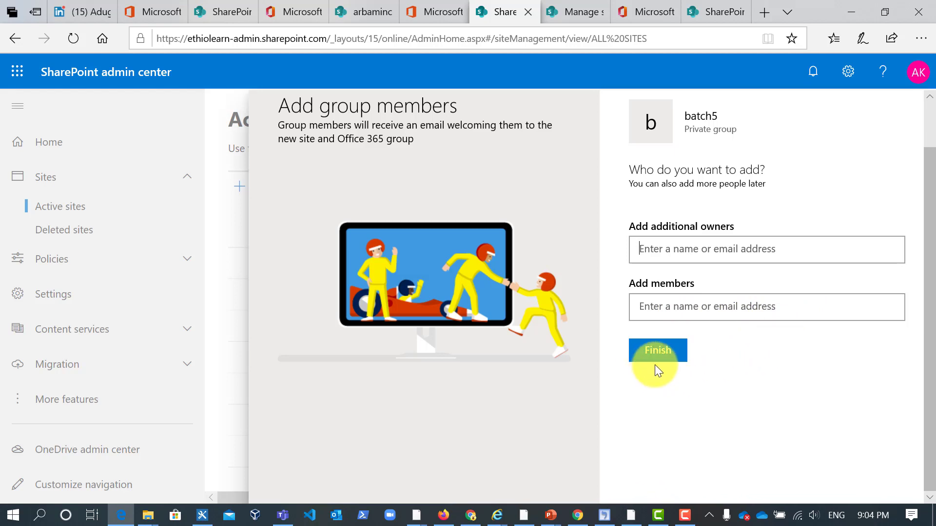
left_click(659, 351)
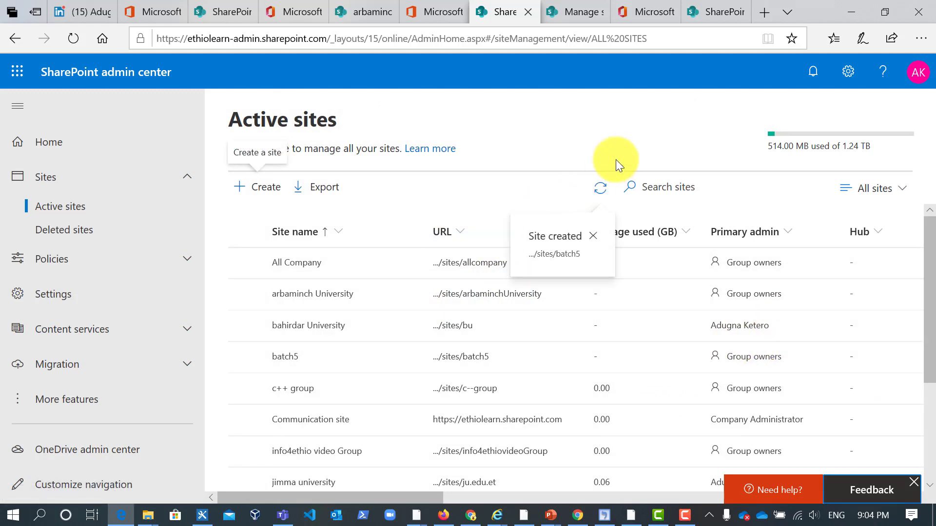
Open the batch5 site in a new tab to view it, then return to the Microsoft 365 admin center.
scroll(466, 419, "down", 2)
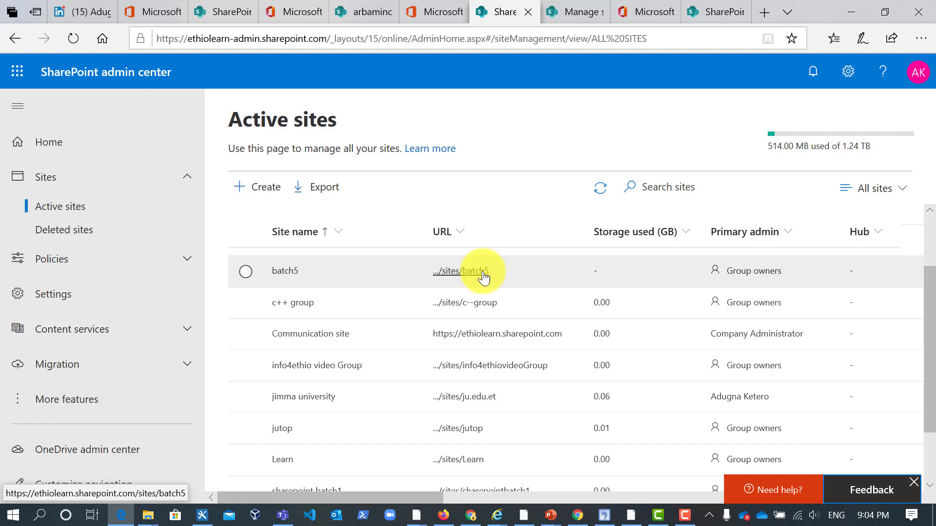
middle_click(483, 277)
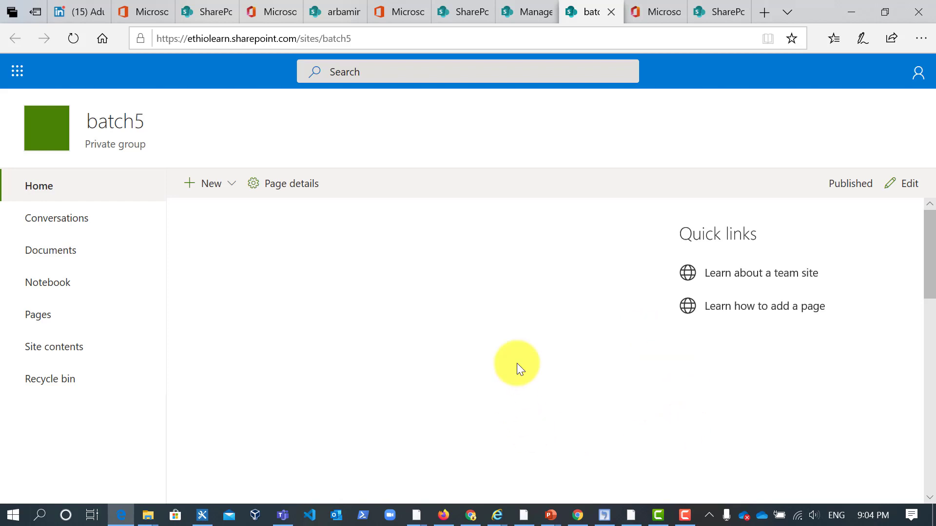
scroll(500, 366, "down", 2)
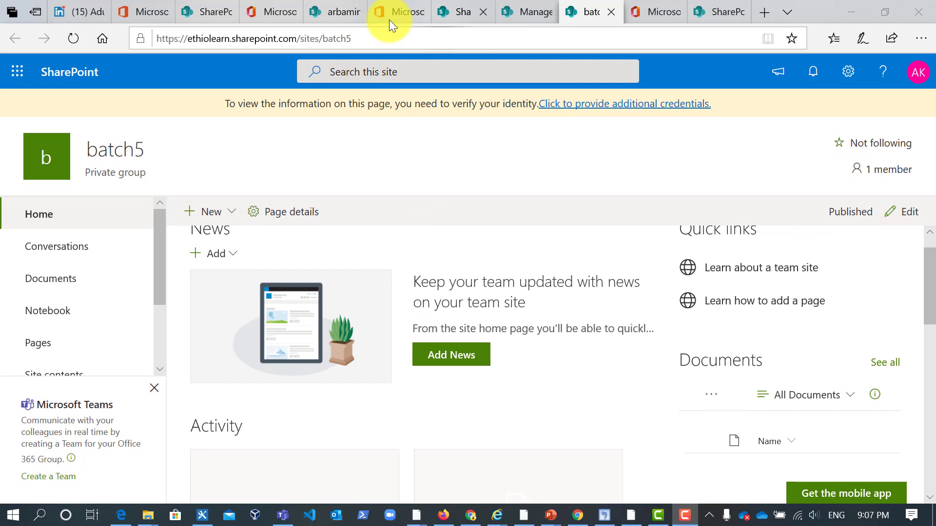
left_click(402, 11)
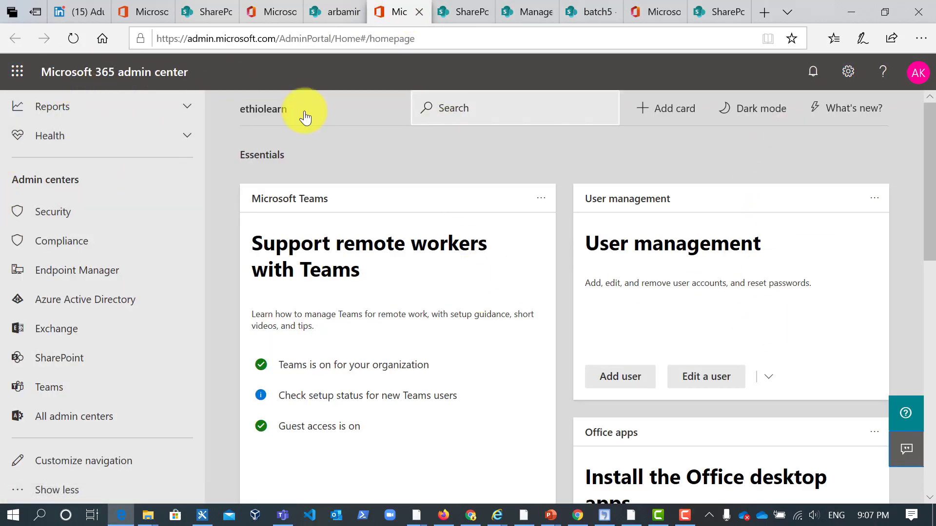
Go to office.com from the address bar to reach the SharePoint start page.
left_click(316, 39)
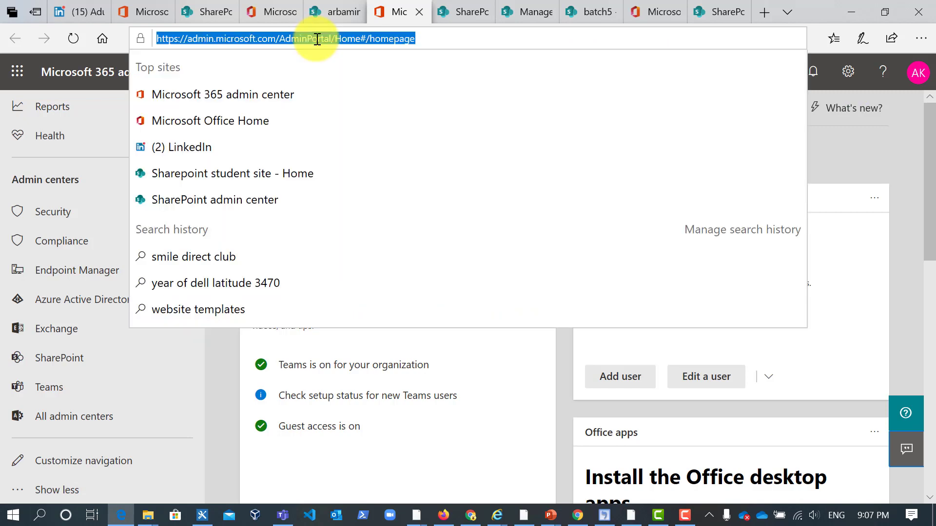
type("o")
key("Return")
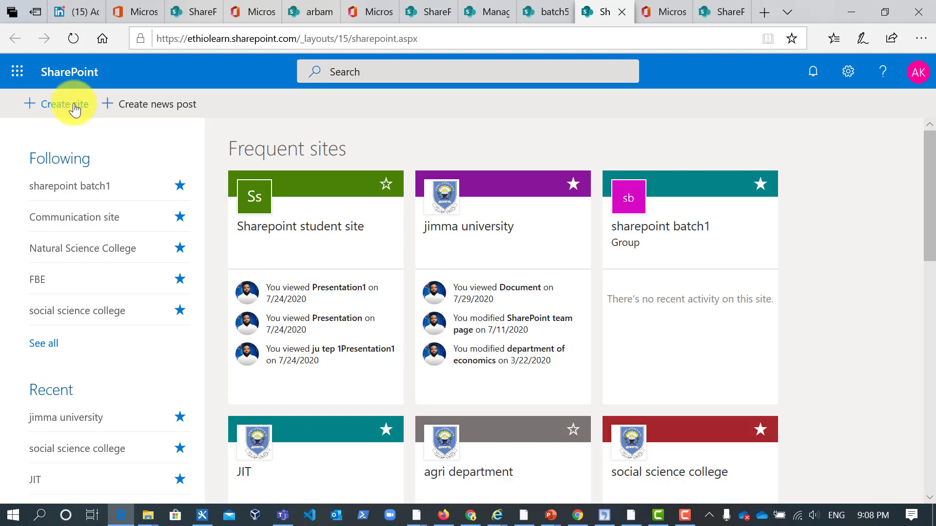
Start a new Team site and move into its empty Site description field.
left_click(75, 110)
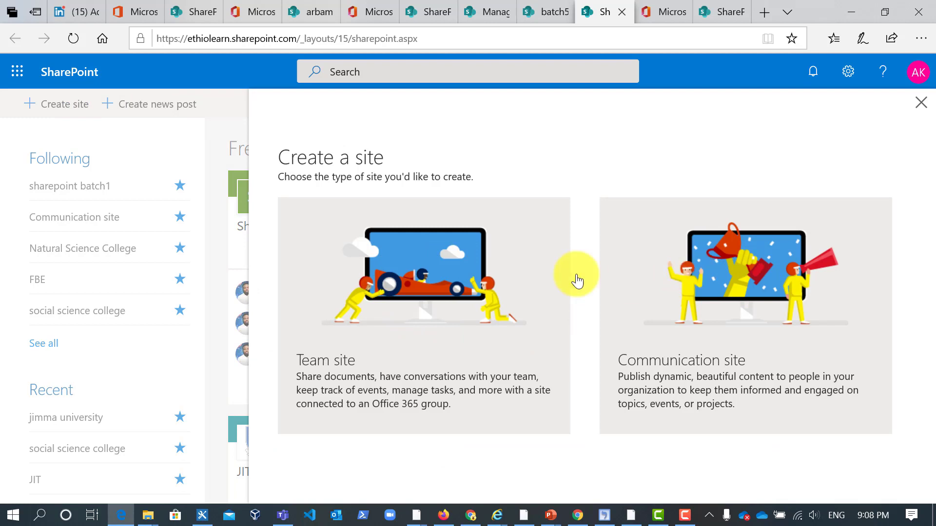
left_click(440, 280)
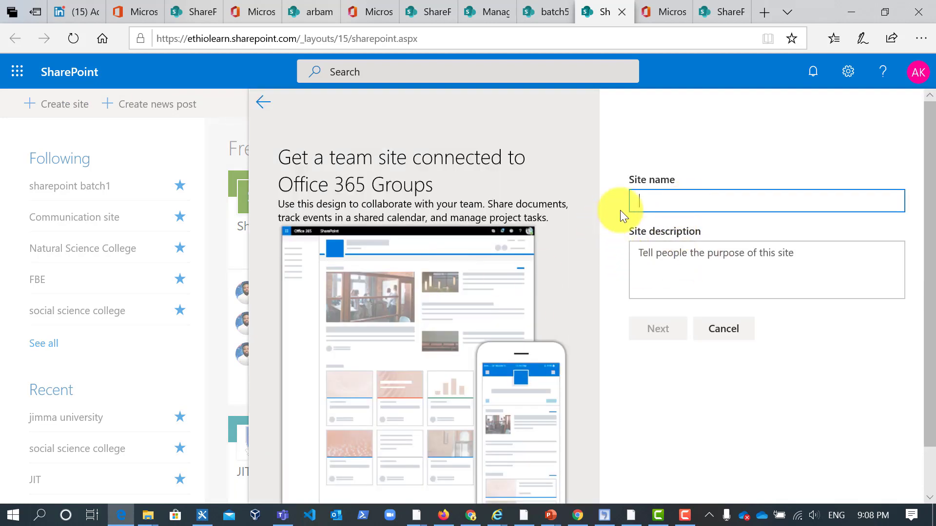
left_click(673, 261)
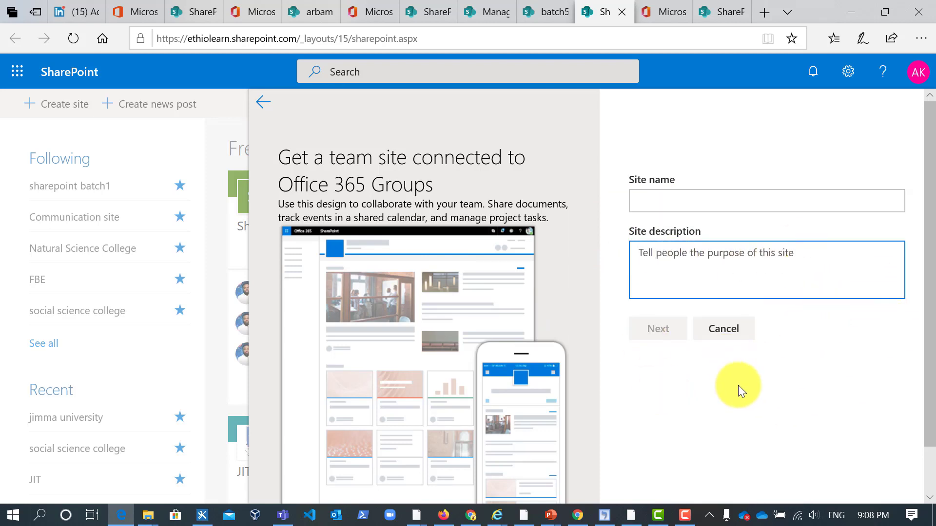
scroll(331, 368, "down", 1)
scroll(447, 343, "down", 2)
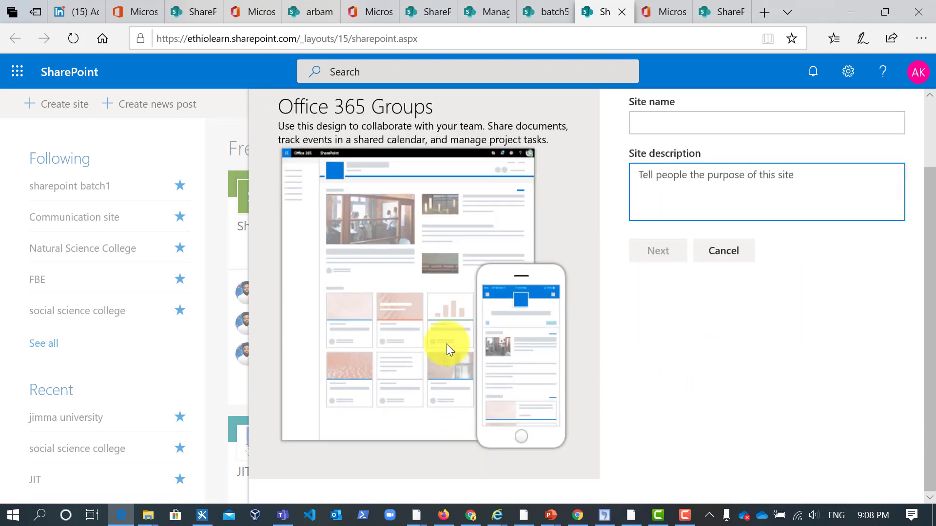
scroll(446, 344, "up", 2)
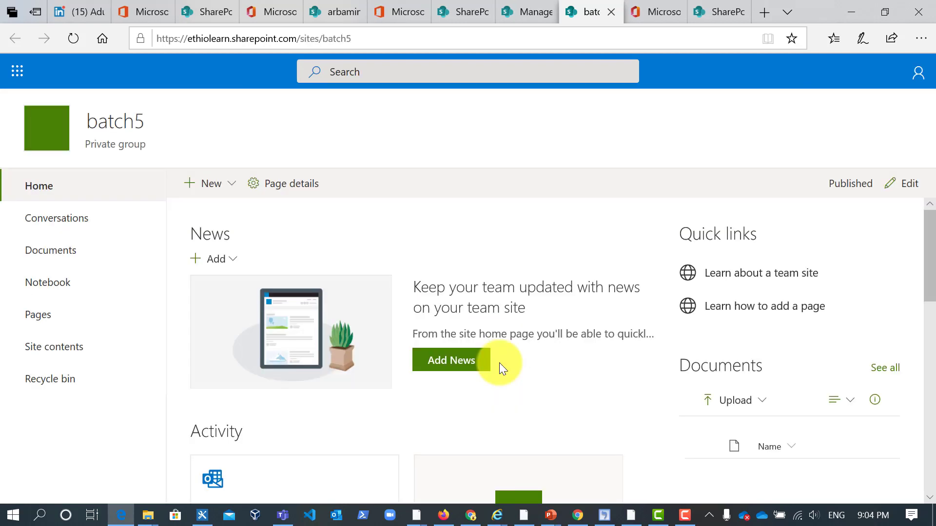
Scroll through the batch5 team site home page to view its News and Documents sections.
scroll(530, 321, "down", 2)
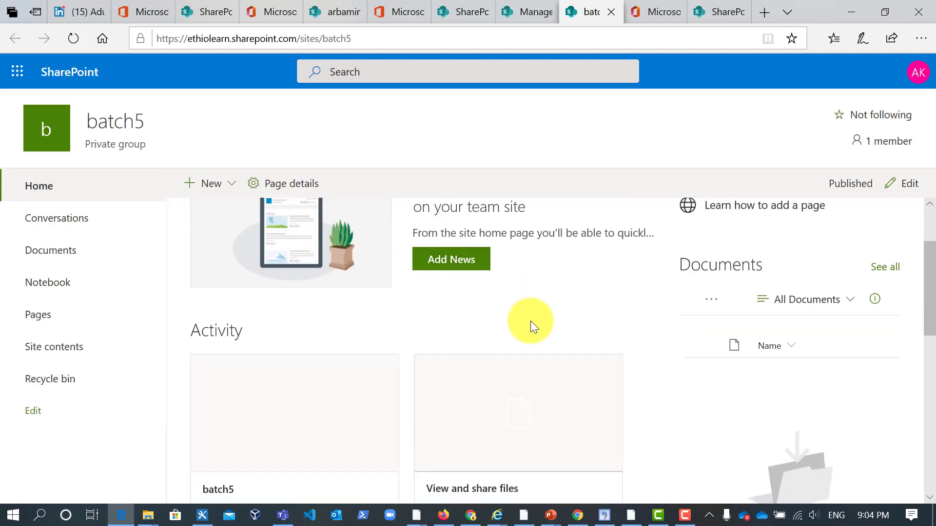
scroll(531, 320, "up", 2)
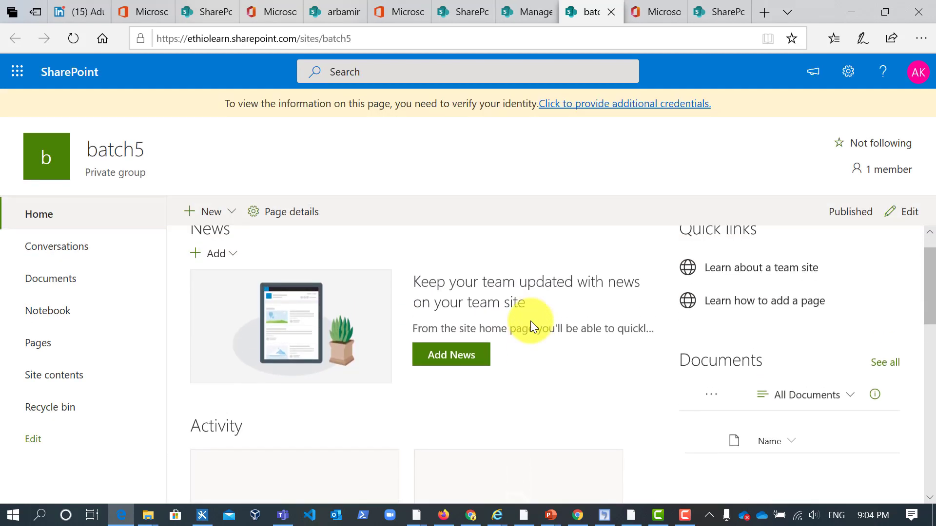